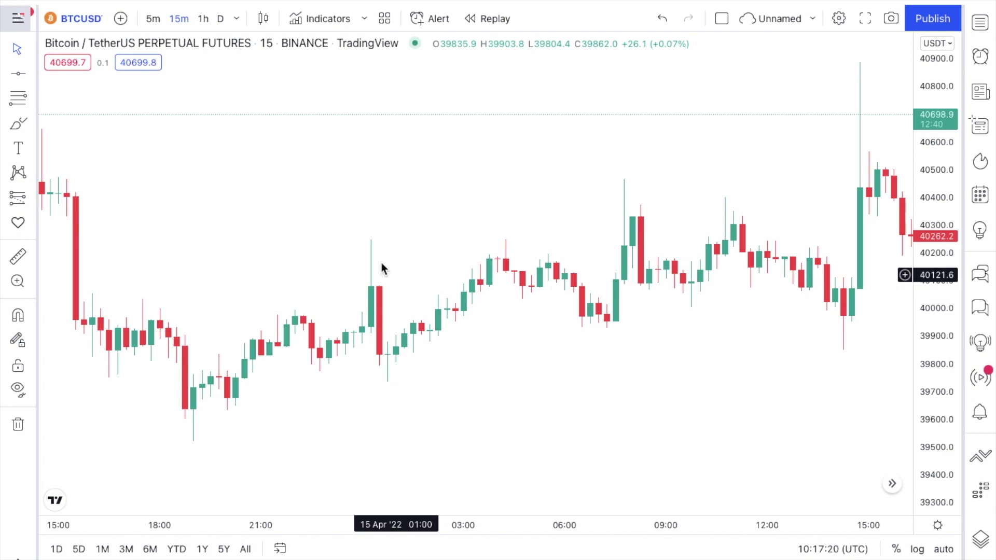
- Open the indicator library and search it for "moving average"
left_click(365, 25)
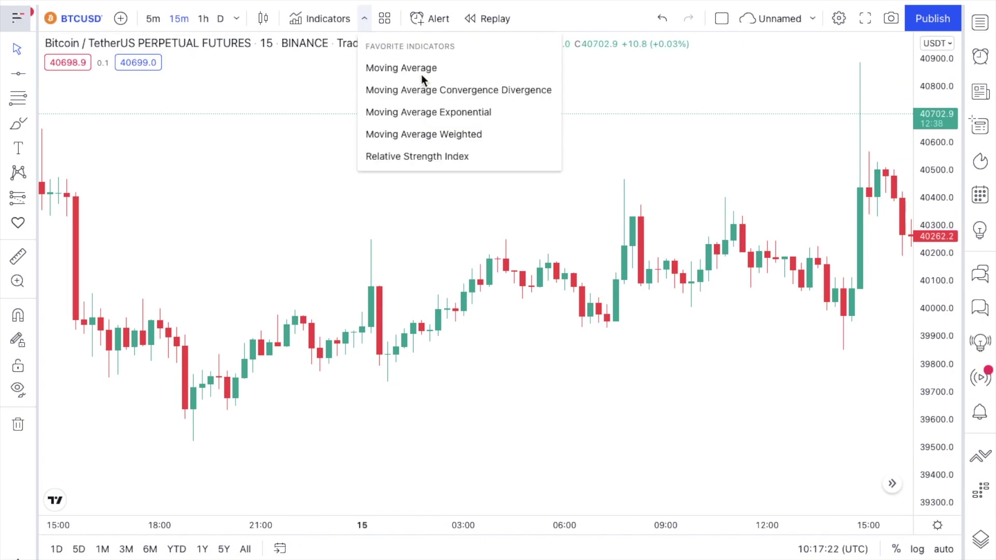
left_click(343, 24)
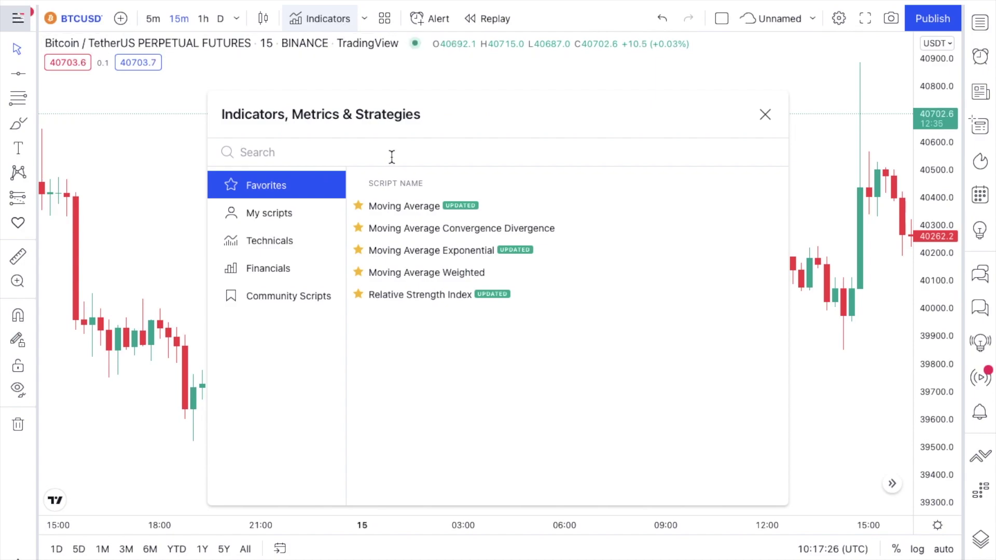
type("moving average")
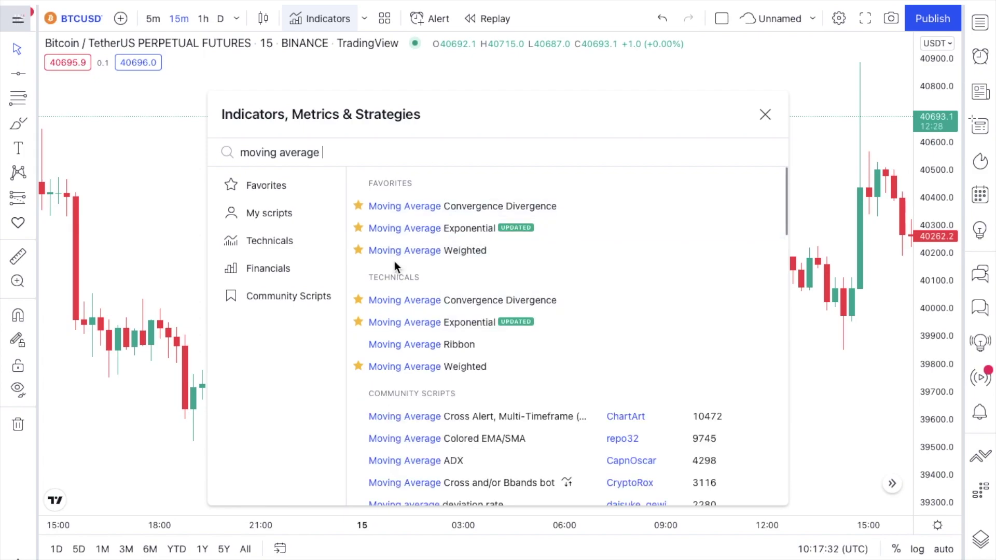
key("BackSpace")
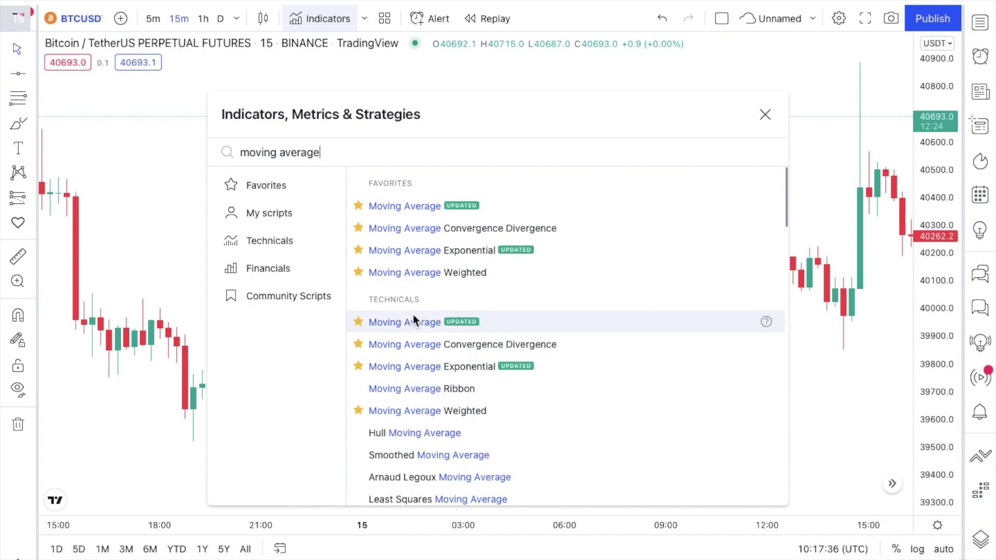
- Browse the moving average results across the technical indicators and the community scripts
scroll(411, 329, "down", 7)
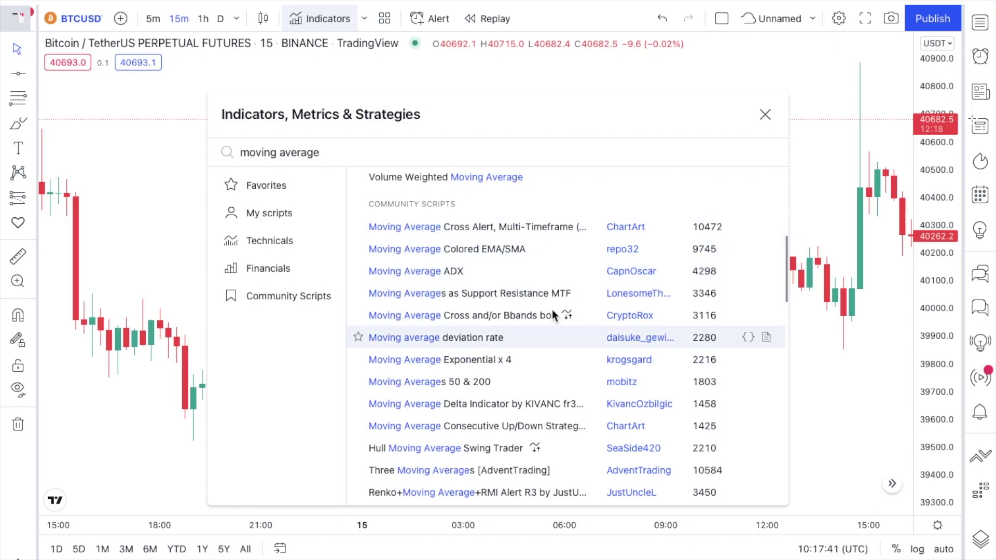
scroll(489, 316, "down", 10)
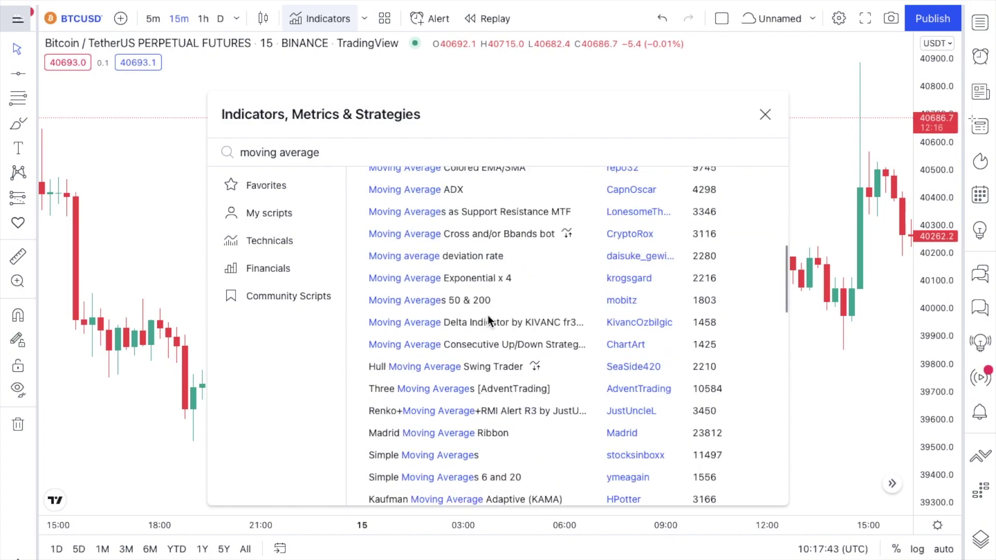
scroll(488, 306, "up", 11)
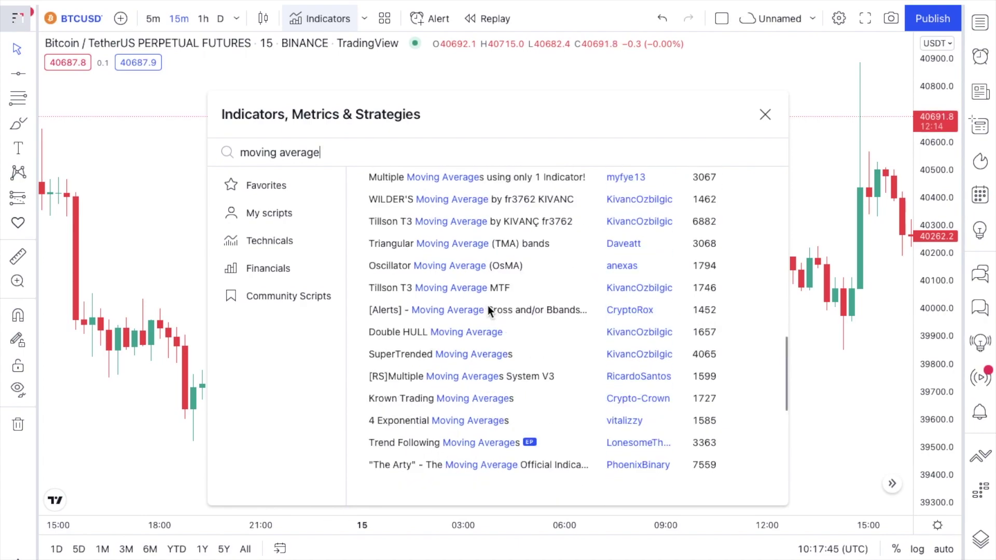
scroll(488, 306, "up", 6)
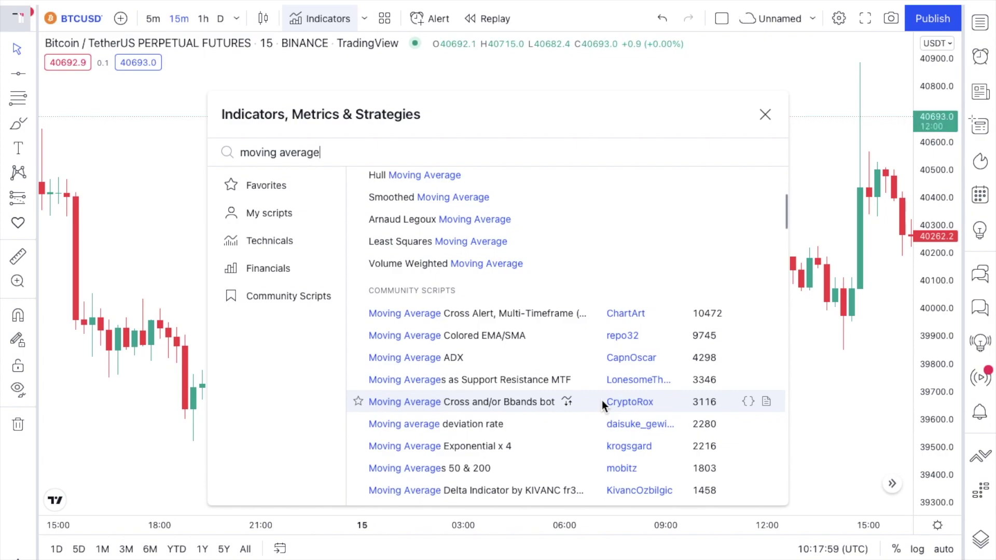
scroll(602, 400, "up", 3)
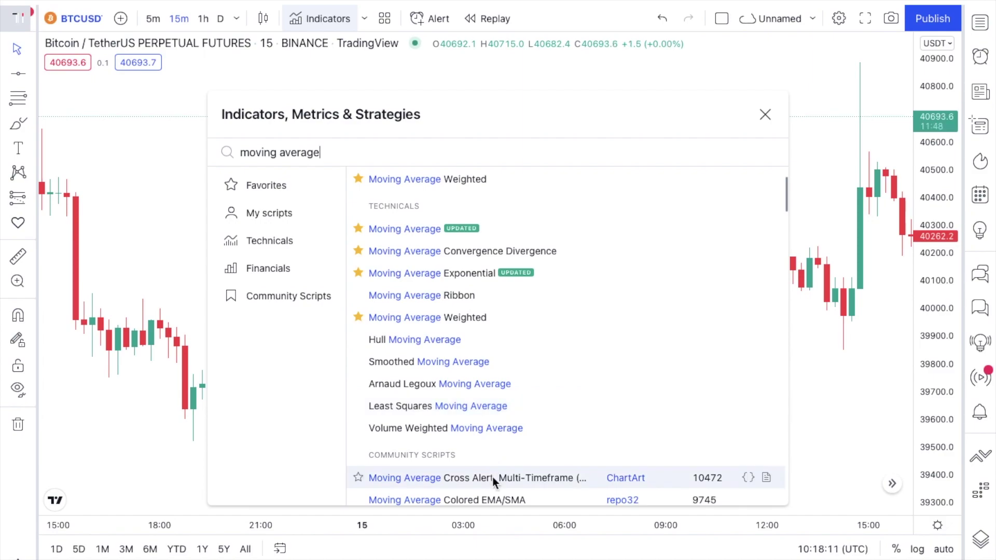
scroll(493, 477, "down", 2)
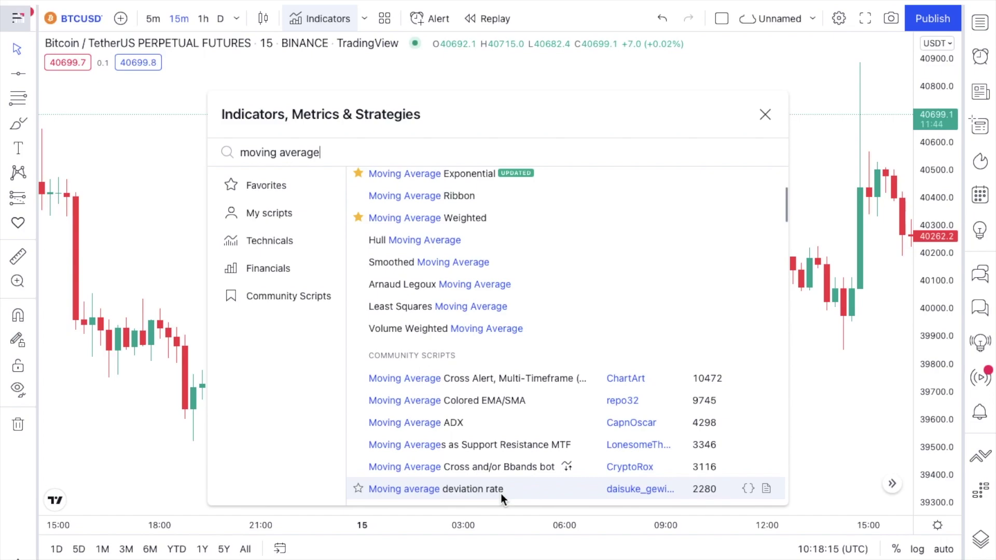
scroll(481, 312, "up", 2)
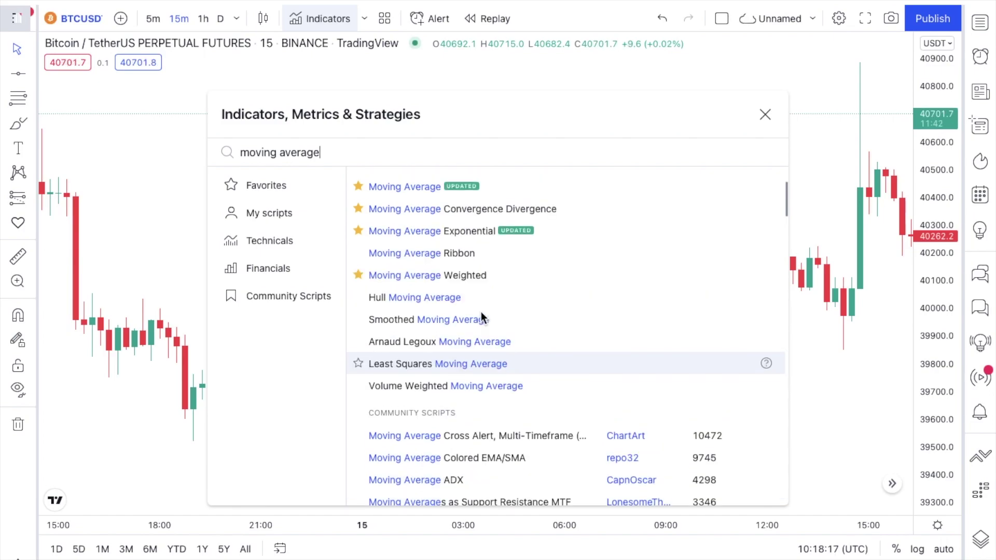
- Add the technical Moving Average indicator to the chart three times, then remove the extra third copy
left_click(403, 223)
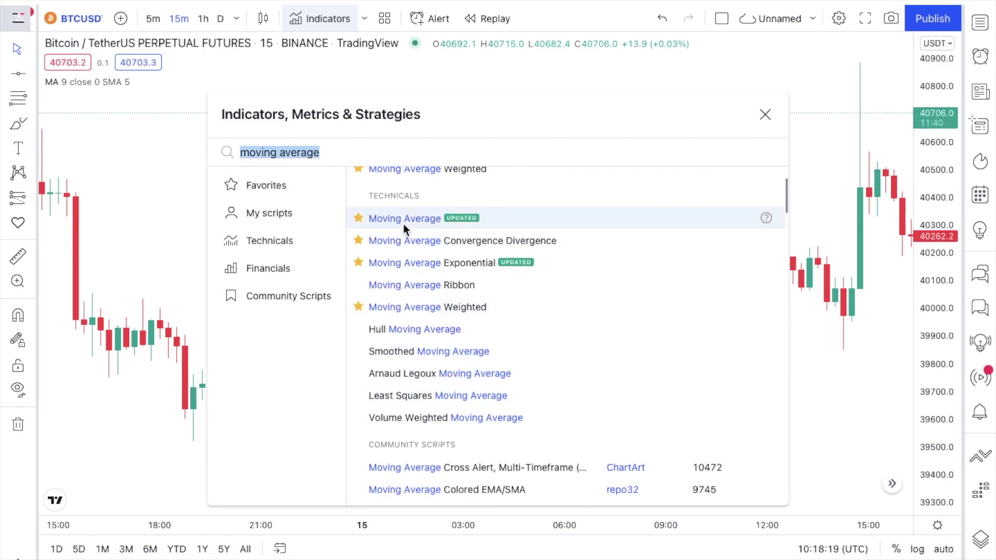
left_click(407, 222)
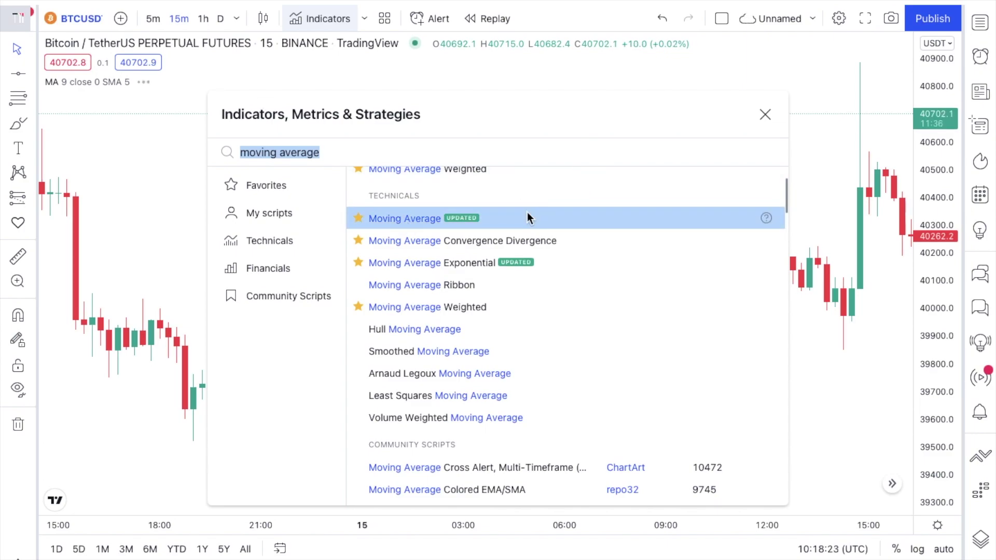
left_click(425, 216)
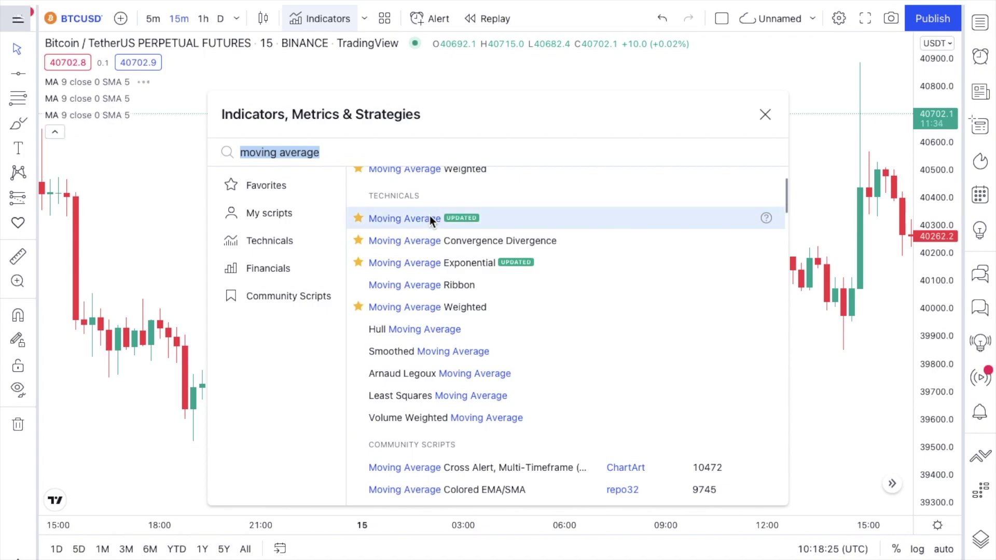
left_click(765, 114)
mouse_move(146, 114)
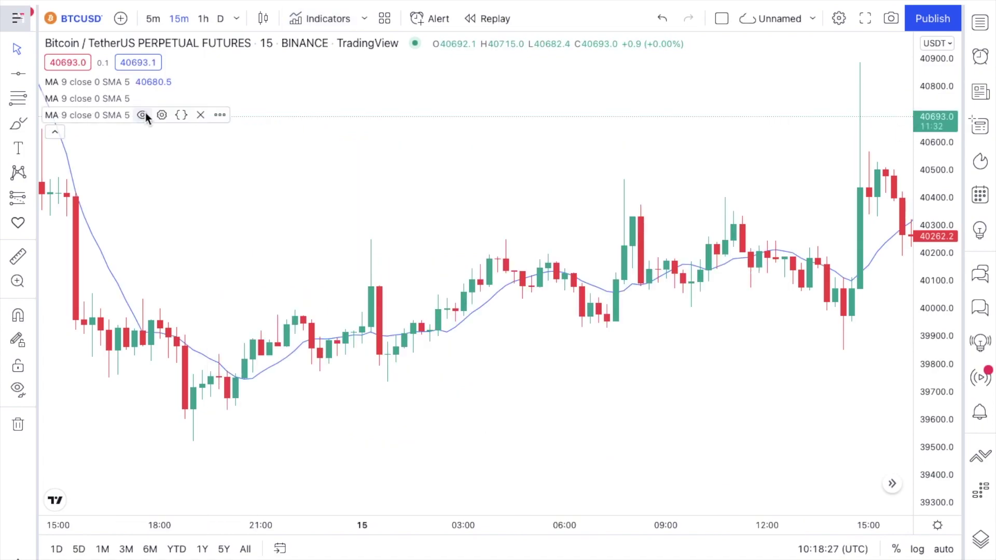
left_click(201, 115)
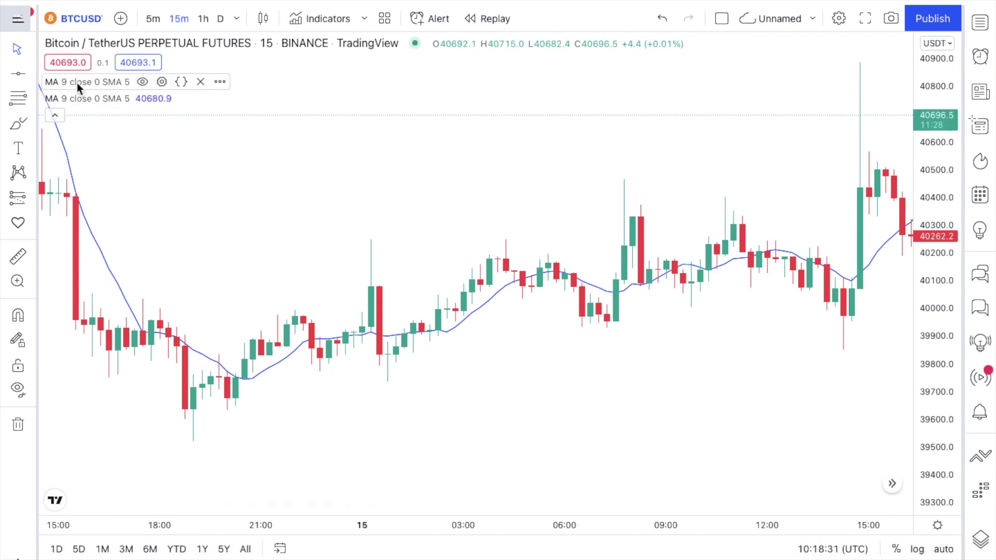
mouse_move(137, 78)
left_click(162, 83)
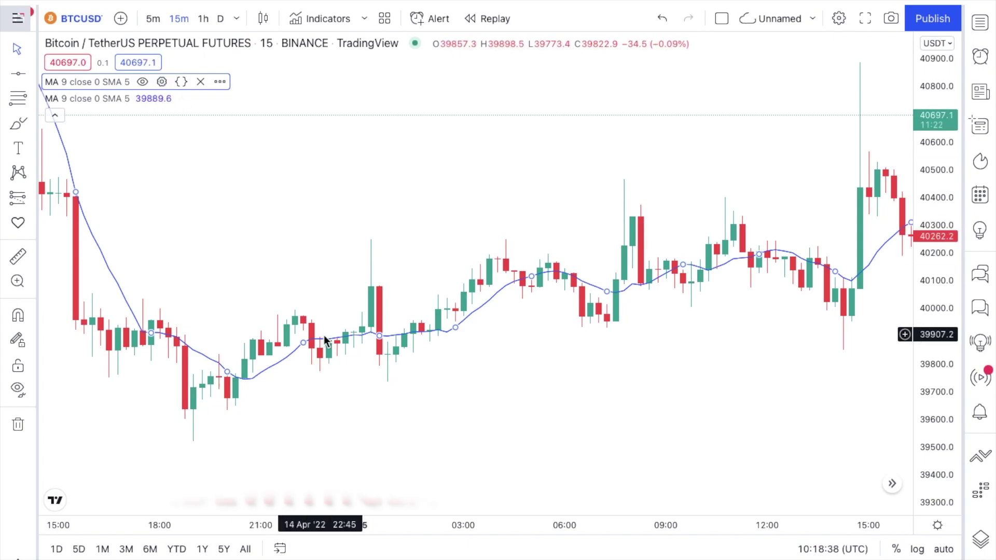
left_click(382, 343)
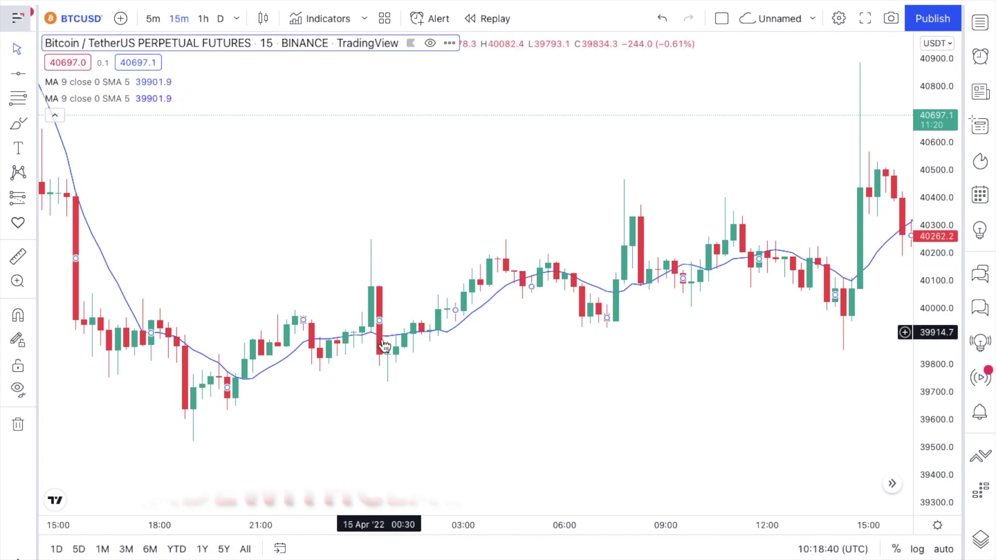
double_click(378, 322)
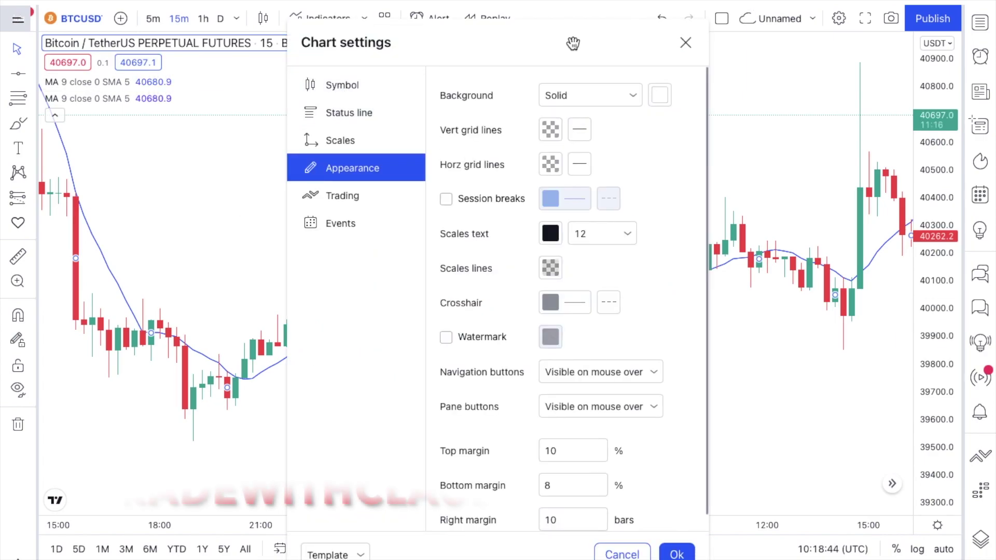
left_click(683, 52)
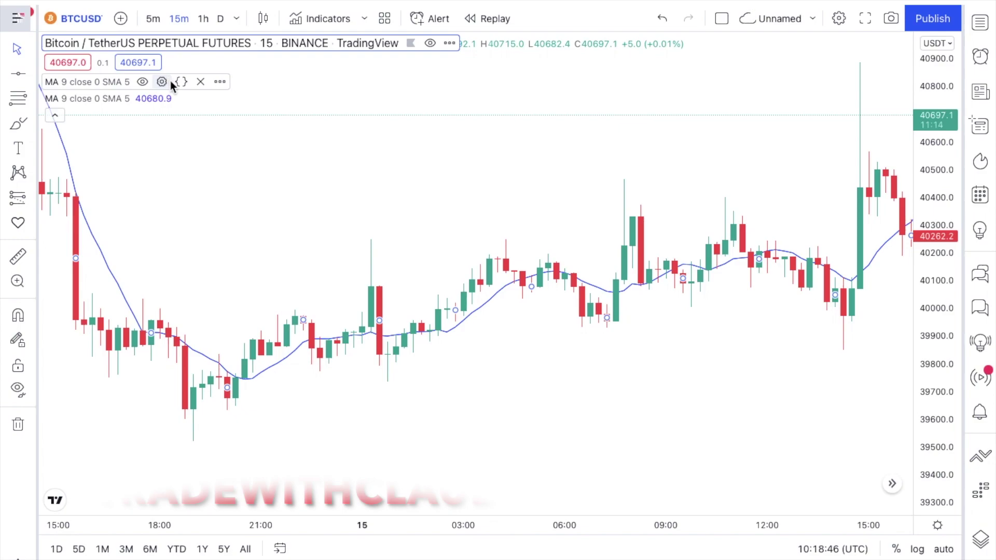
- Set the length of the first Moving Average to 20
left_click(162, 82)
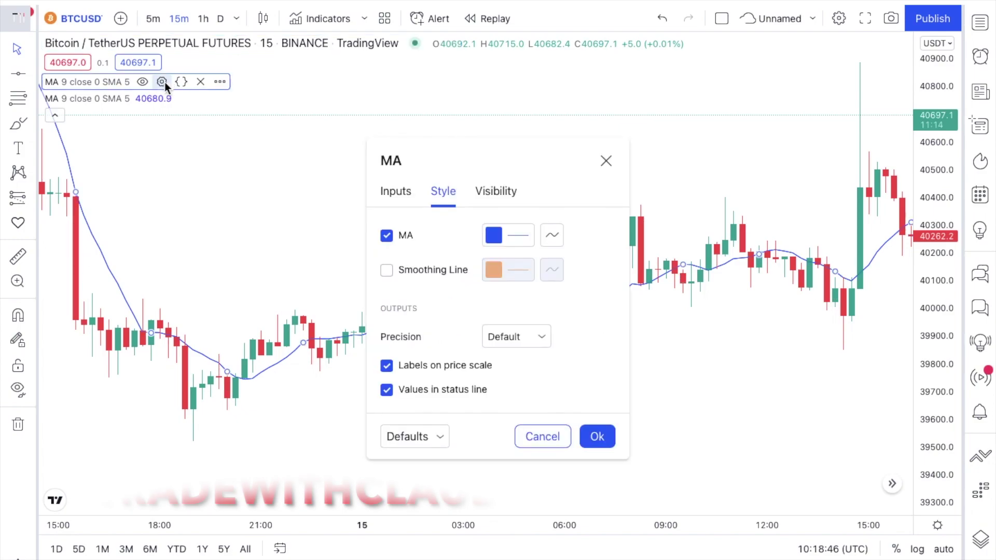
left_click(400, 195)
left_click(439, 271)
key("BackSpace")
type("20")
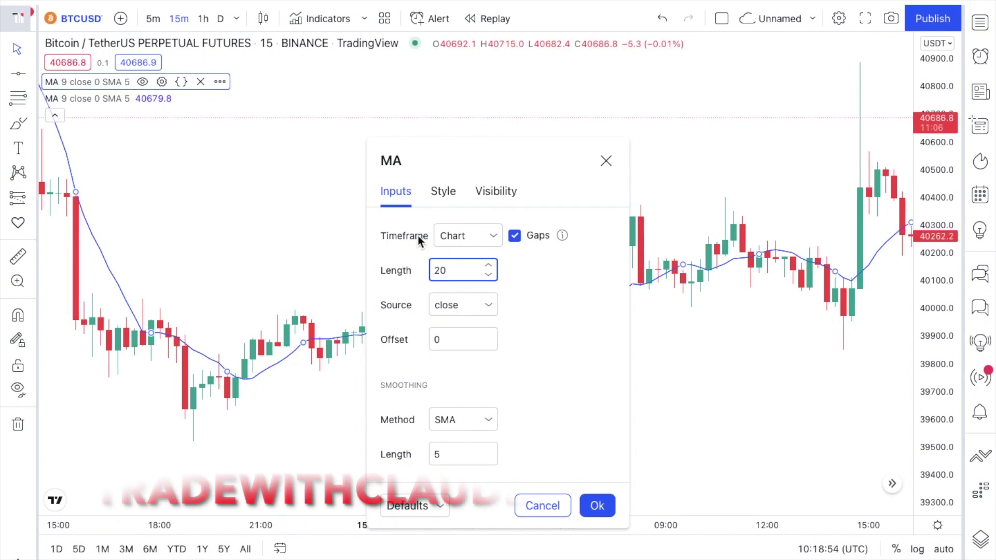
- Style the 20-period Moving Average line in dark green with the third thickness option and apply the settings
left_click(437, 193)
left_click(504, 234)
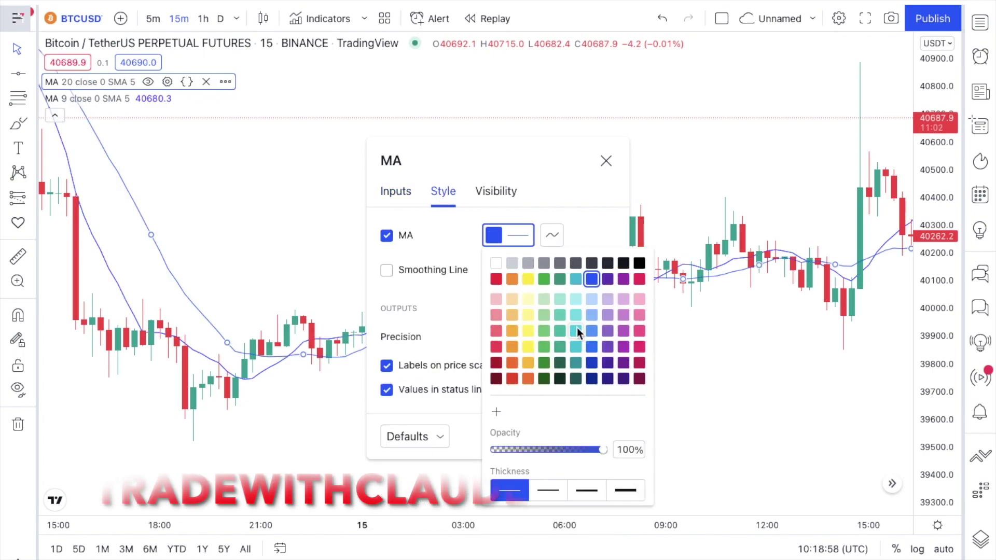
left_click(543, 363)
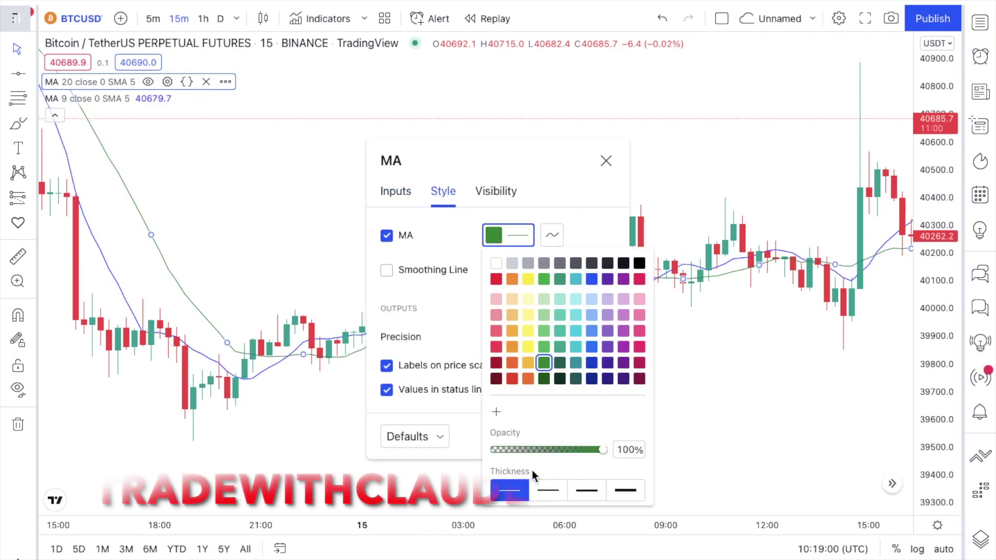
left_click(594, 492)
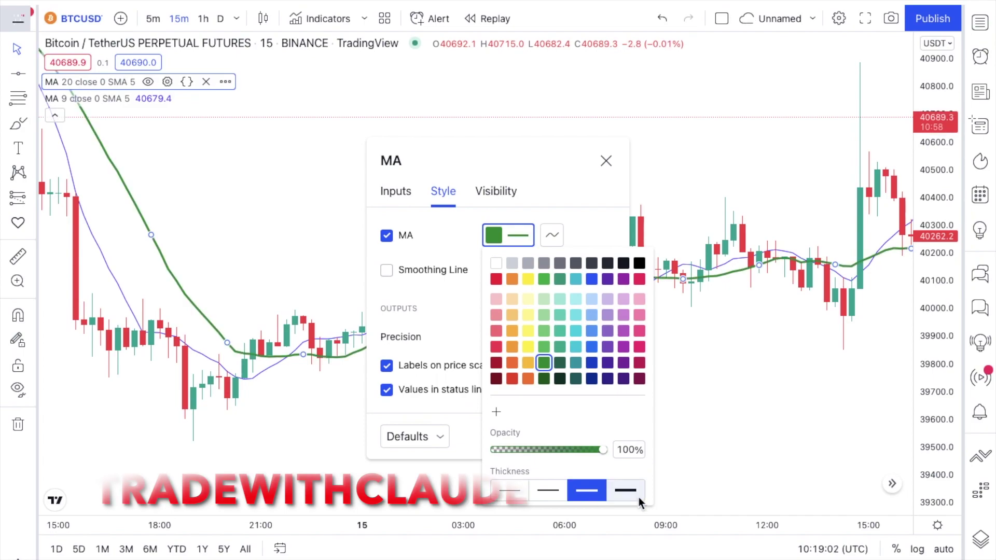
left_click(459, 451)
left_click(597, 436)
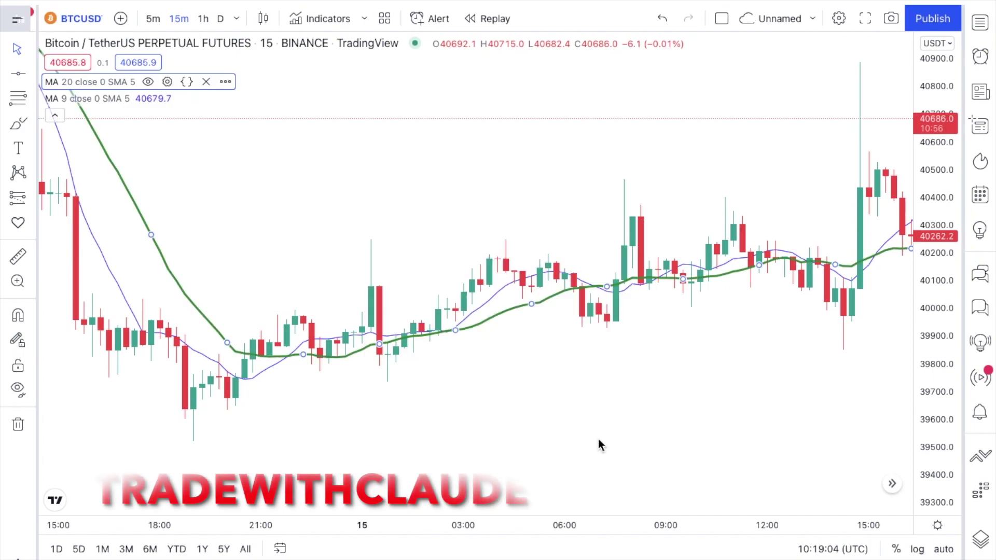
- Set the length of the second Moving Average to 50
left_click(161, 99)
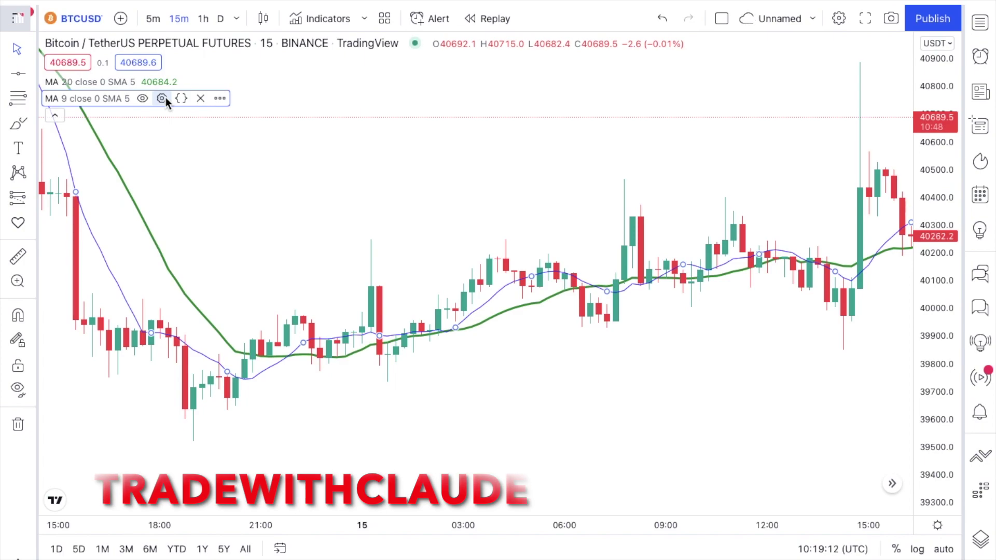
left_click(166, 97)
left_click(412, 192)
left_click(466, 266)
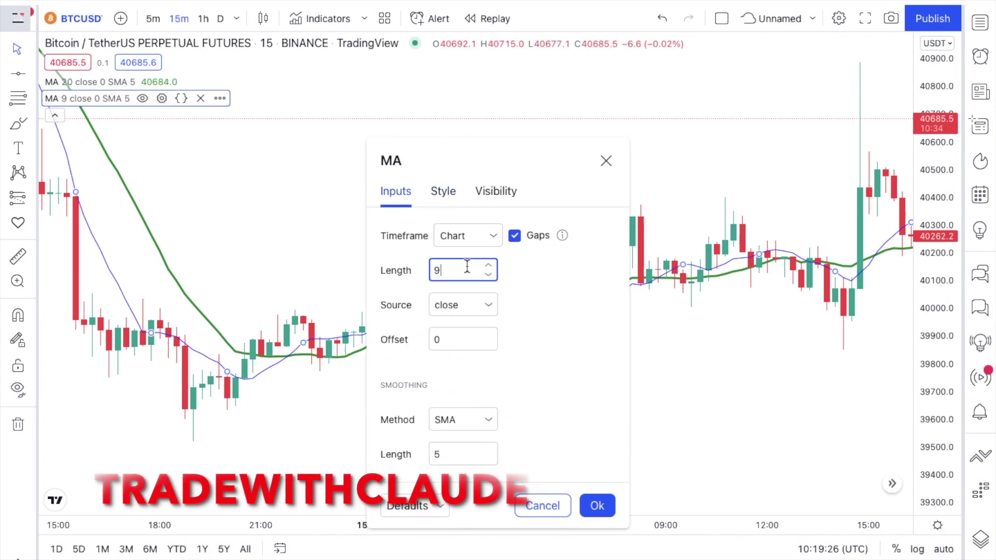
key("BackSpace")
type("5")
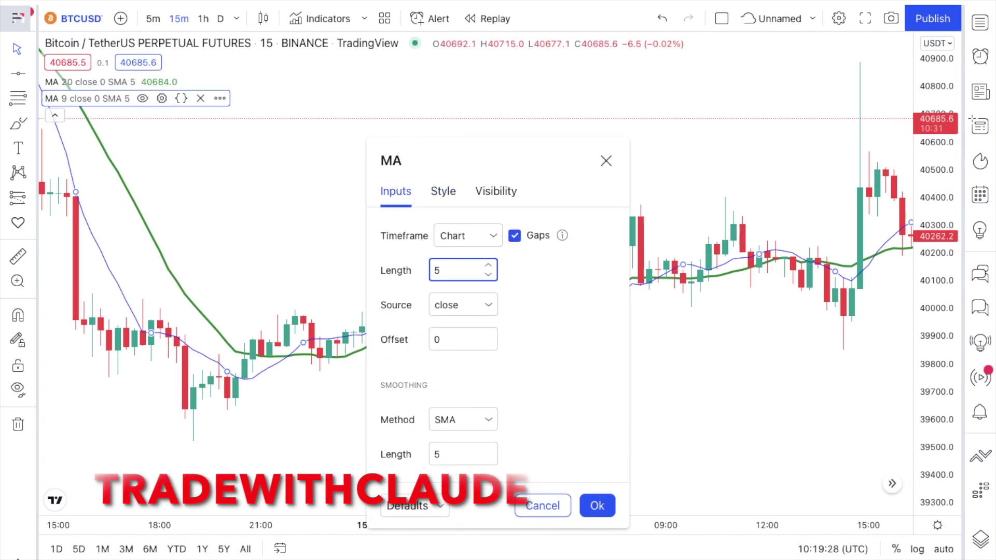
type("0")
- Style the 50-period Moving Average line in red with the third thickness option and apply the settings
left_click(452, 196)
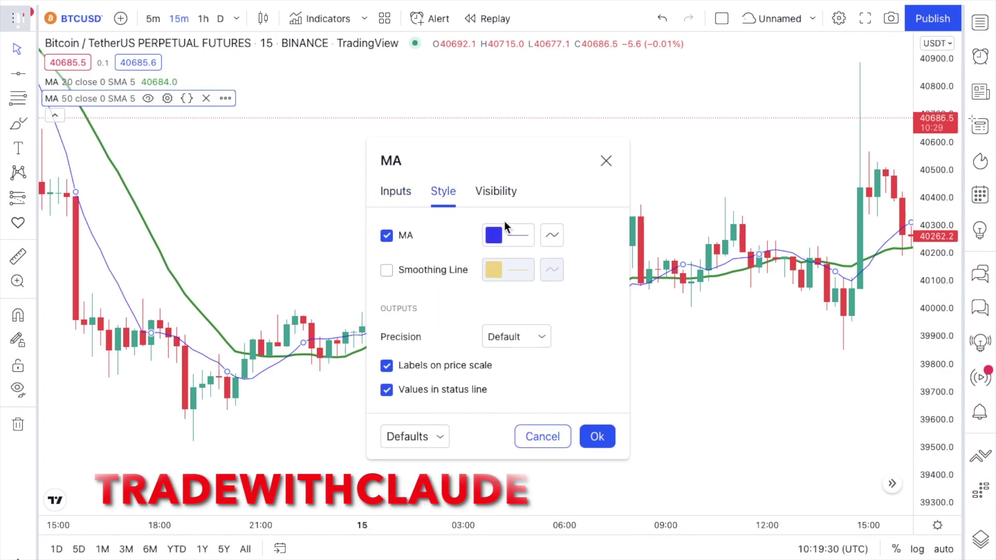
left_click(522, 234)
left_click(497, 280)
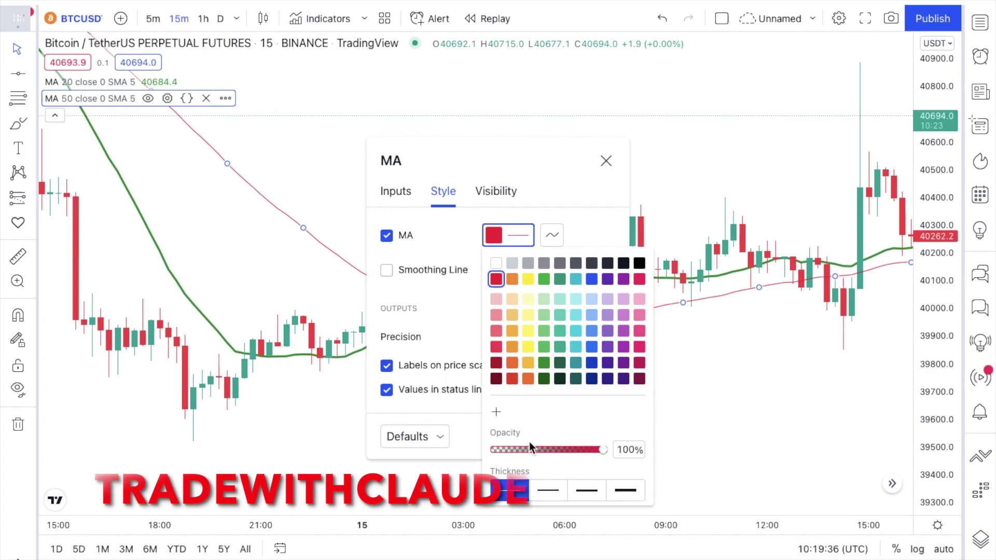
left_click(587, 494)
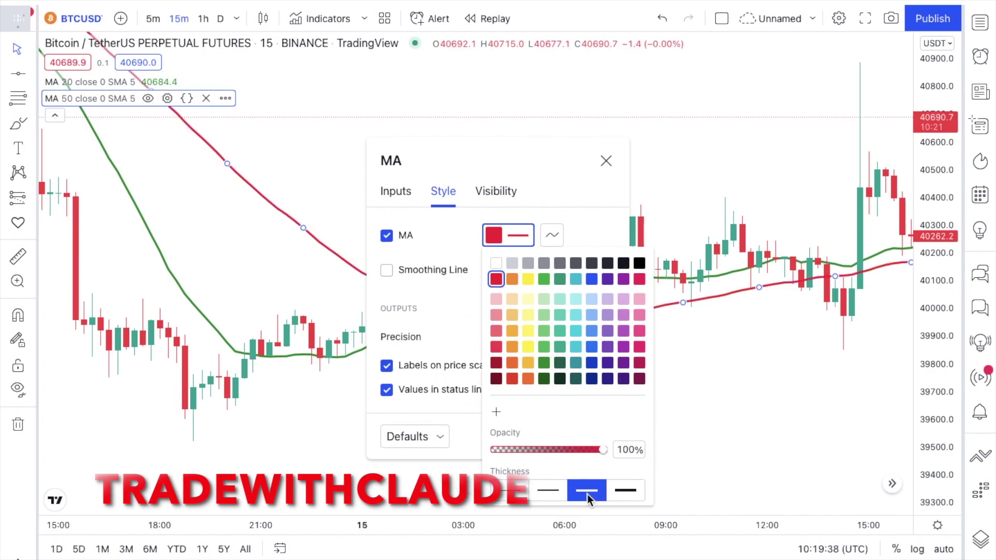
left_click(465, 320)
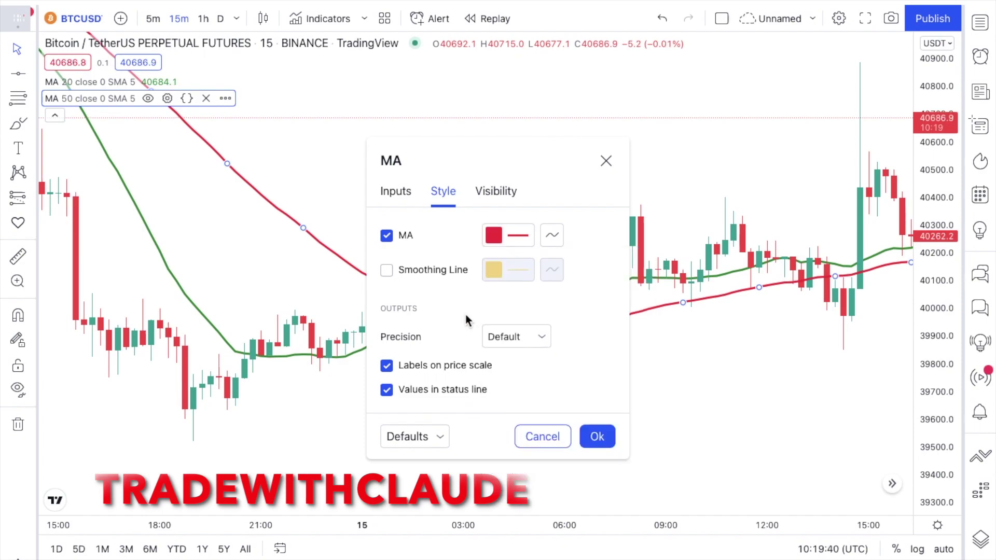
left_click(597, 436)
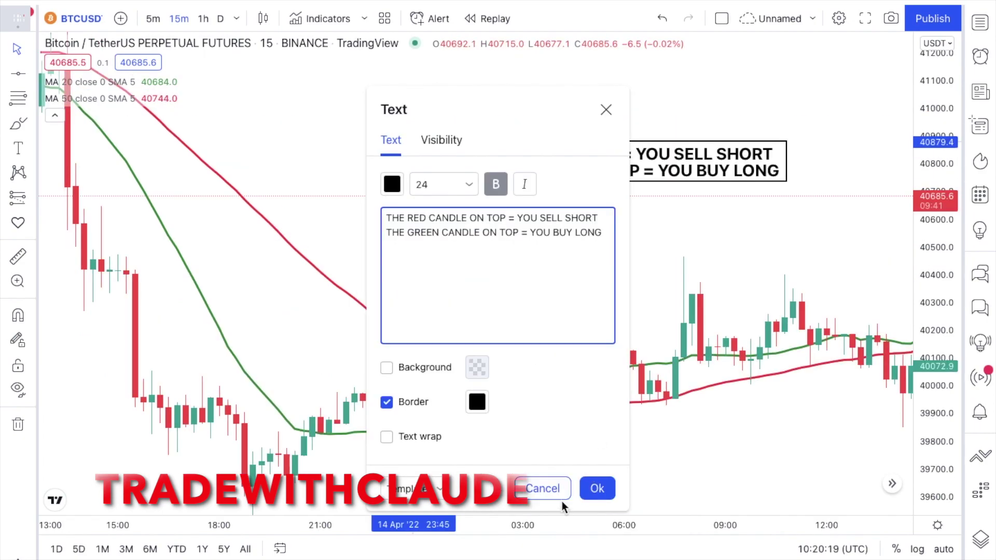
- Confirm the bordered text note with the sell short and buy long rules and reposition it in the empty area above the candles
left_click(597, 488)
left_click_drag(642, 177, 602, 166)
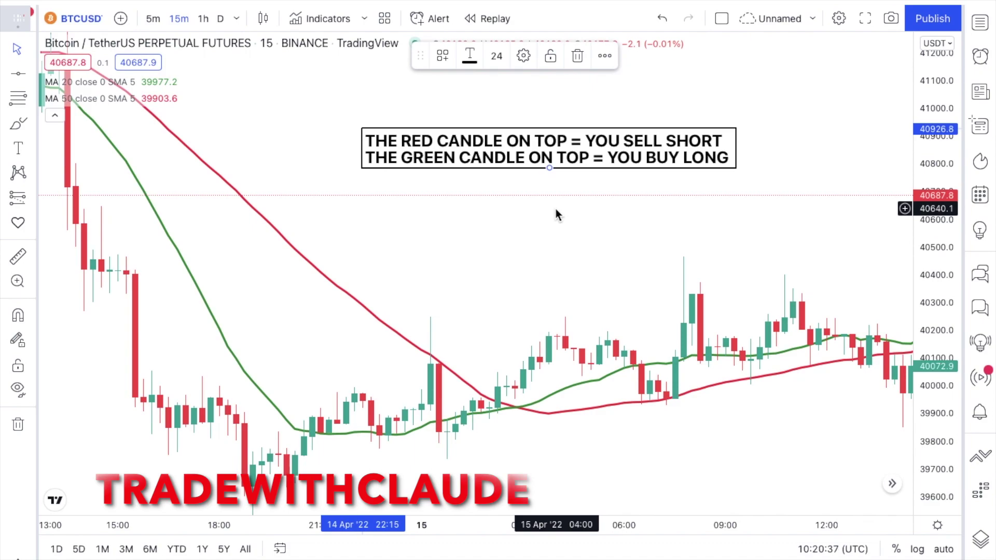
- Handwrite a green "60%" with the brush in the empty area beside the 13 April bullish crossover, undoing the stray diagonal stroke across it
left_click(451, 222)
scroll(519, 218, "left", 10)
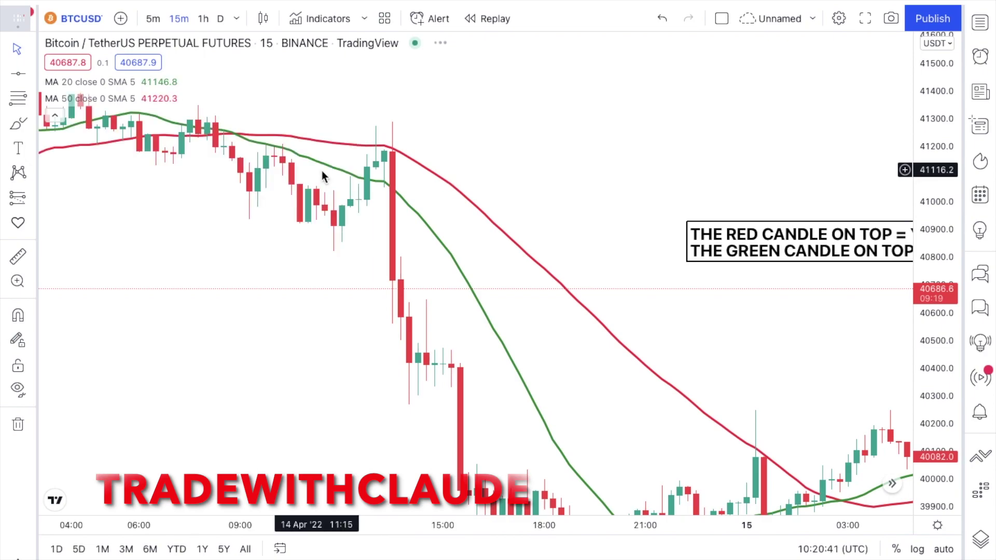
scroll(338, 161, "left", 5)
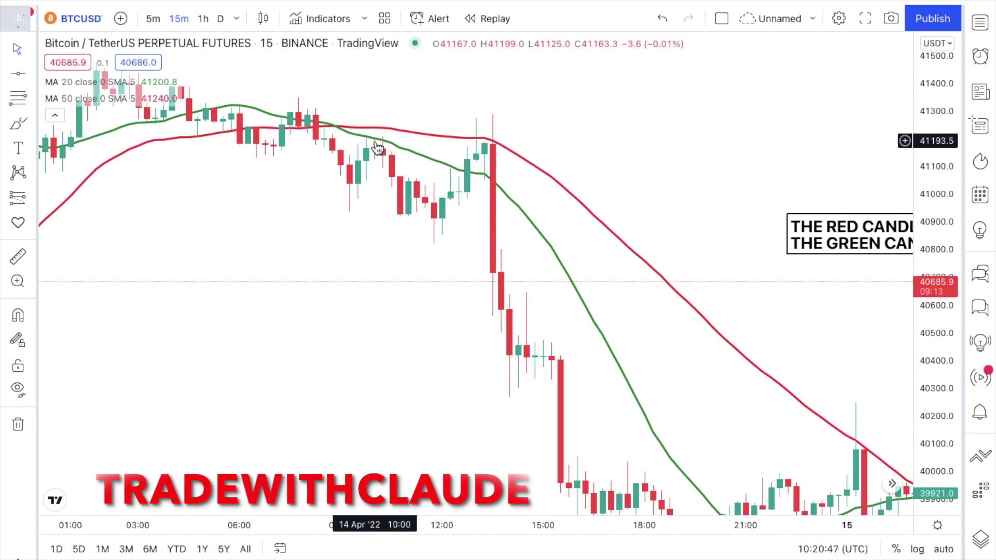
left_click_drag(244, 222, 794, 192)
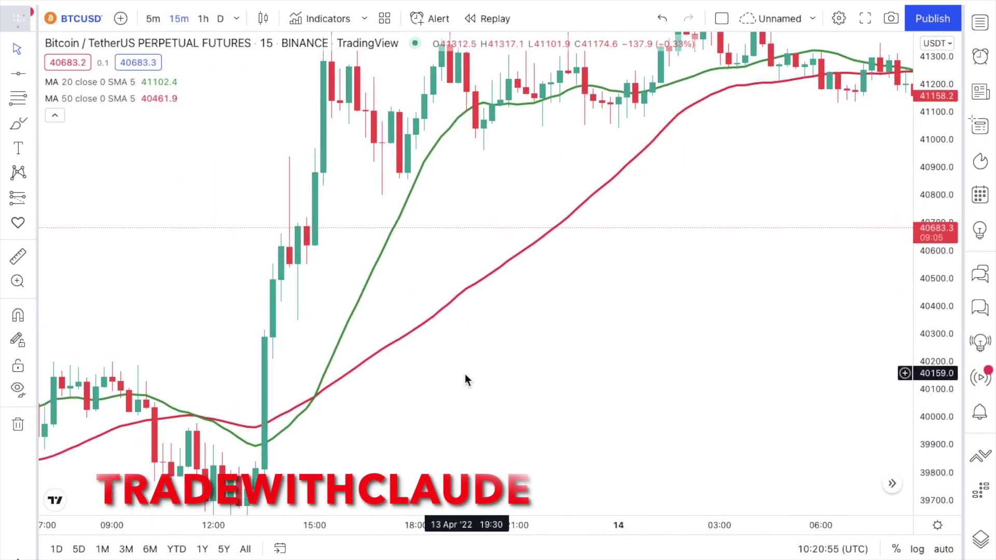
left_click_drag(465, 375, 459, 238)
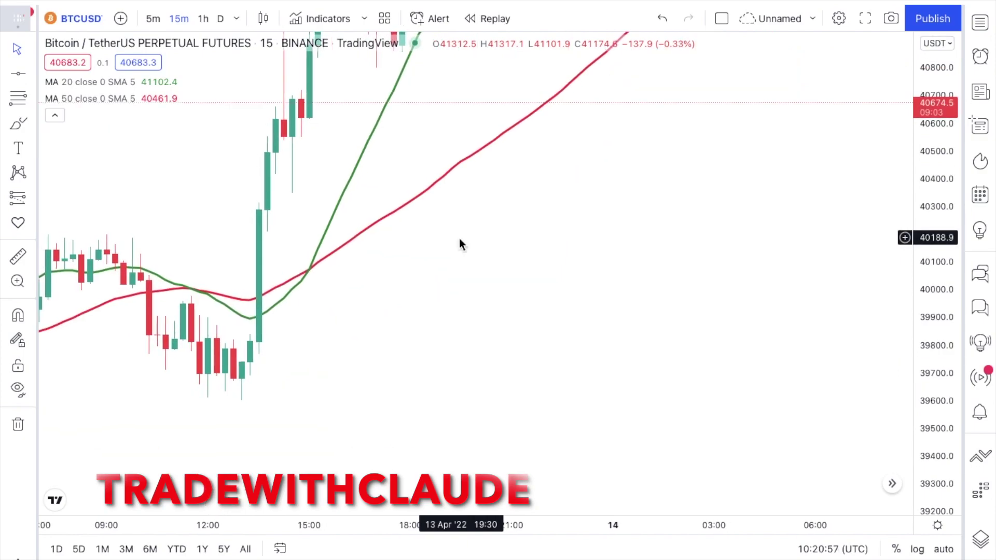
left_click(19, 125)
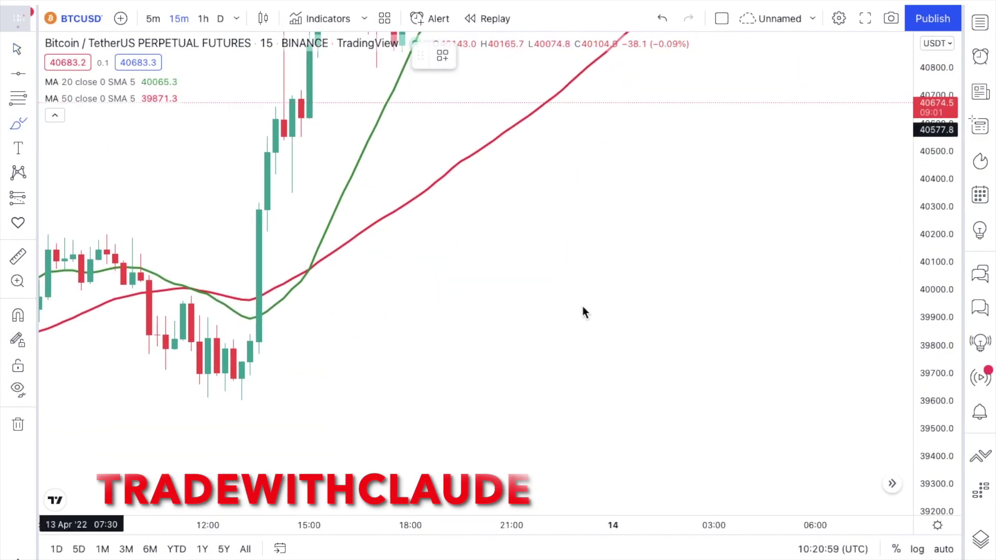
mouse_move(596, 234)
left_mouse_down()
mouse_move(580, 312)
mouse_move(574, 296)
mouse_move(562, 298)
left_mouse_up()
mouse_move(614, 266)
left_mouse_down()
mouse_move(630, 259)
mouse_move(656, 314)
left_mouse_up()
mouse_move(662, 244)
left_mouse_down()
mouse_move(662, 259)
mouse_move(662, 244)
left_mouse_up()
left_click_drag(672, 293, 670, 295)
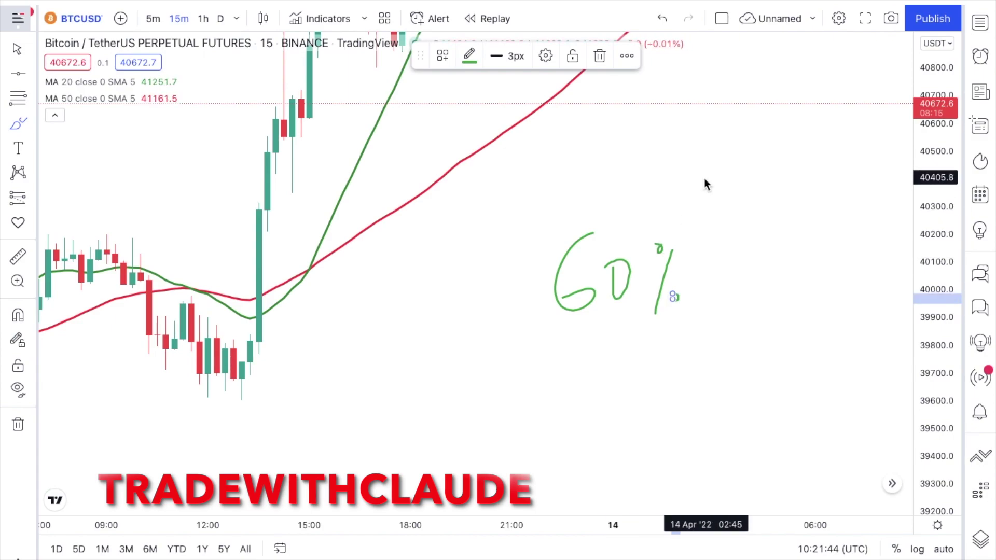
left_click_drag(701, 182, 580, 340)
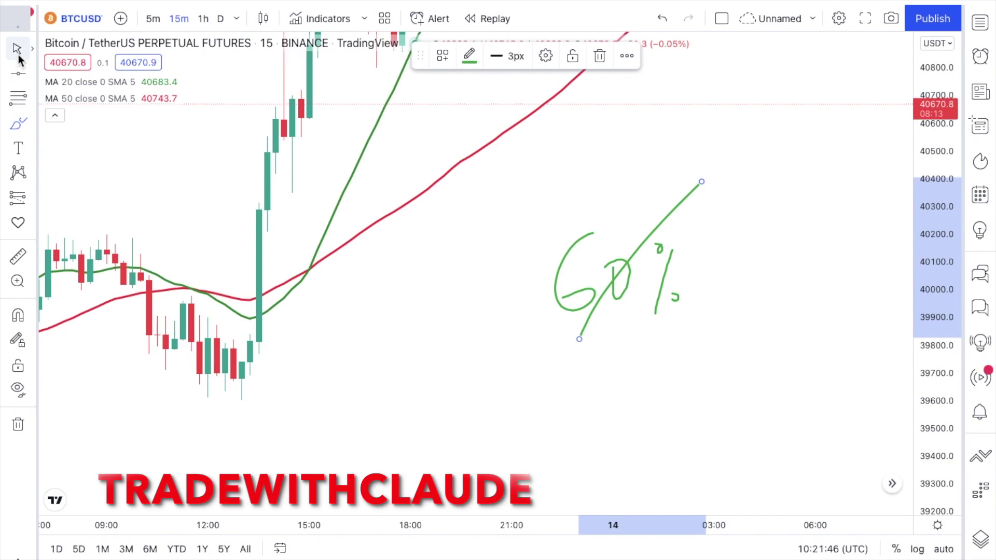
left_click(663, 19)
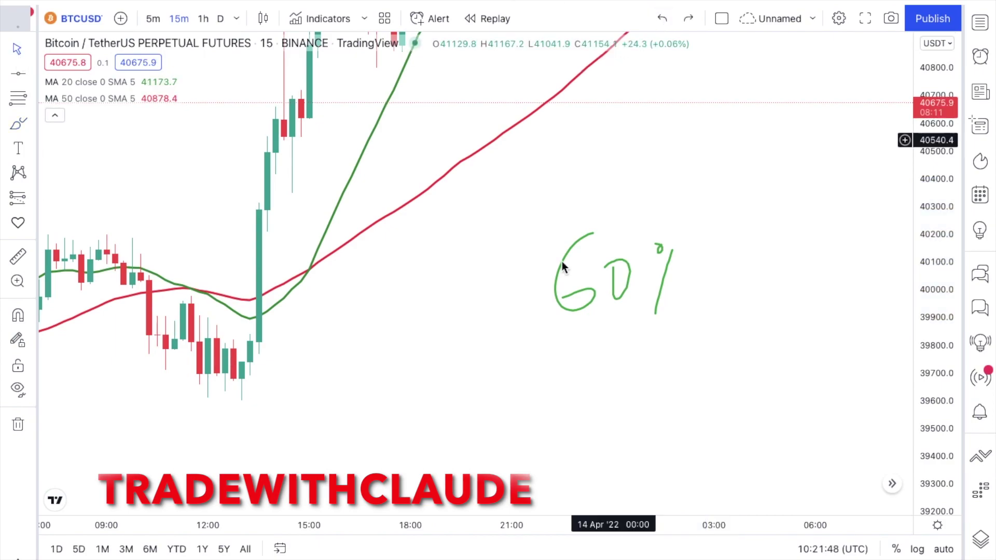
- Circle the bearish crossover of the two moving averages near 09:00 on 14 April with a green brush stroke
mouse_move(622, 295)
left_mouse_down()
mouse_move(479, 362)
mouse_move(539, 302)
mouse_move(615, 296)
mouse_move(485, 408)
mouse_move(283, 408)
left_mouse_up()
mouse_move(492, 414)
left_mouse_down()
mouse_move(345, 375)
mouse_move(327, 477)
mouse_move(220, 422)
mouse_move(142, 225)
mouse_move(56, 207)
mouse_move(30, 235)
left_mouse_up()
left_click_drag(609, 227, 534, 196)
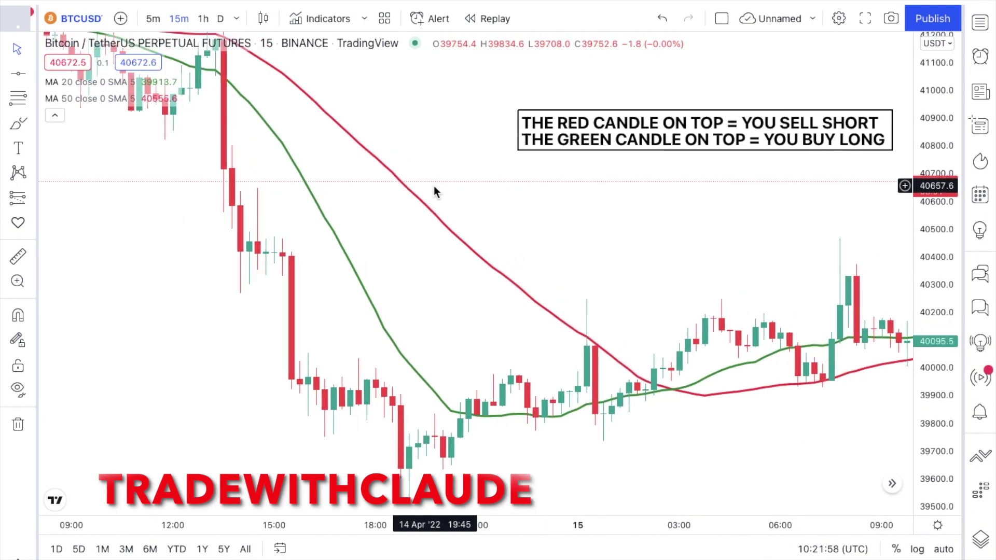
mouse_move(437, 192)
left_mouse_down()
mouse_move(716, 324)
mouse_move(866, 296)
mouse_move(845, 251)
left_mouse_up()
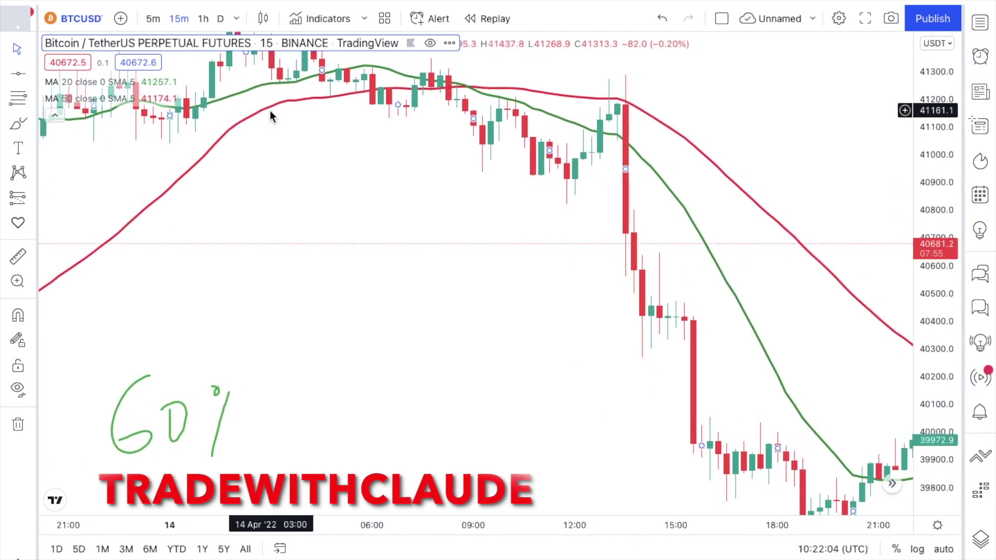
mouse_move(160, 103)
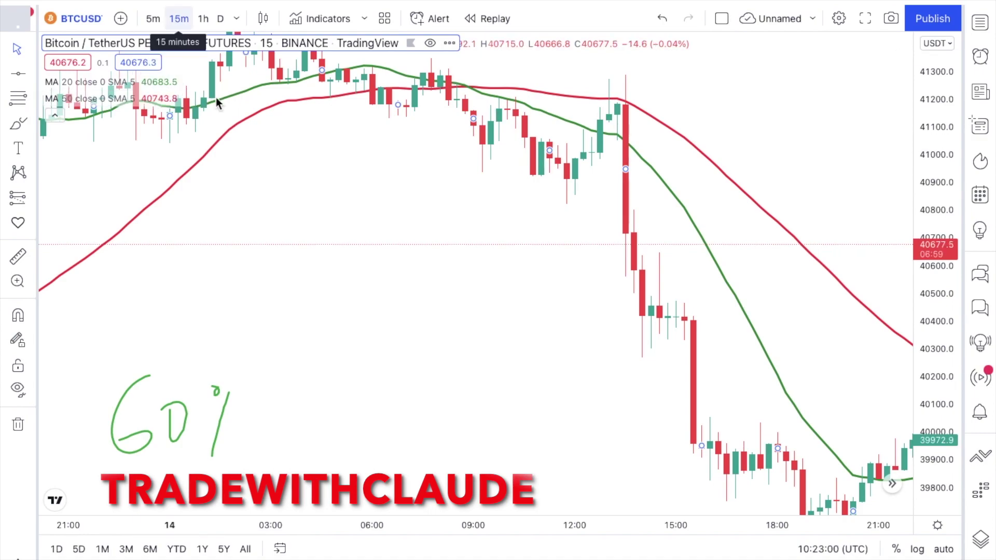
left_click_drag(360, 266, 350, 332)
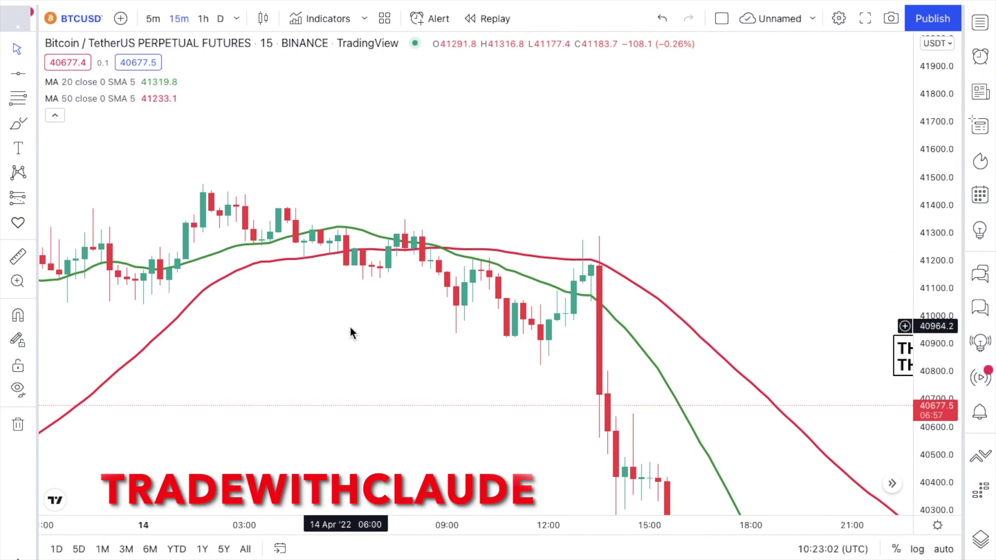
left_click(19, 122)
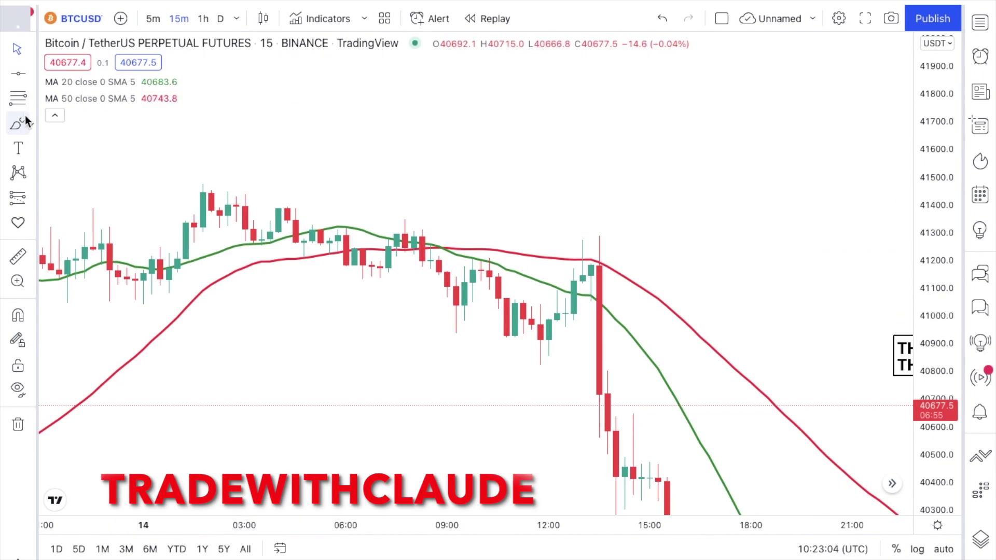
mouse_move(453, 210)
left_mouse_down()
mouse_move(422, 259)
mouse_move(470, 236)
mouse_move(431, 213)
left_mouse_up()
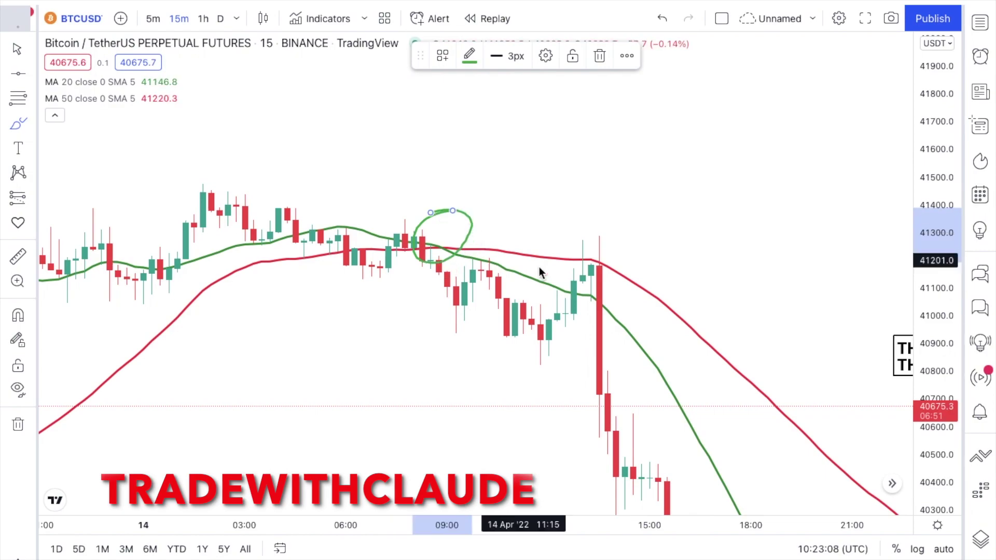
left_click(18, 49)
- Circle the bullish crossover of the two moving averages near 15:00 on 13 April with a green brush stroke
mouse_move(295, 340)
left_mouse_down()
mouse_move(319, 312)
mouse_move(697, 157)
left_mouse_up()
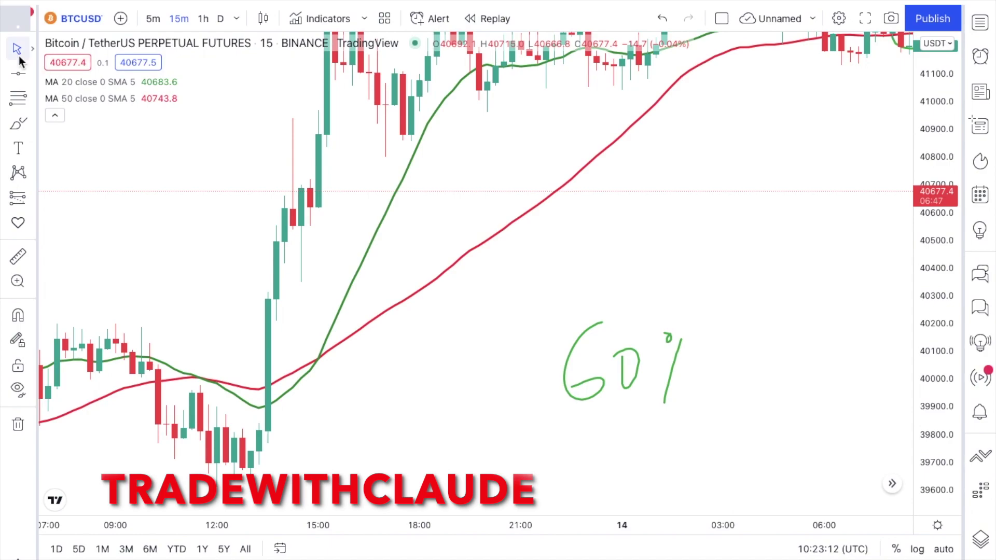
left_click(18, 123)
mouse_move(332, 337)
left_mouse_down()
mouse_move(301, 372)
mouse_move(294, 344)
left_mouse_up()
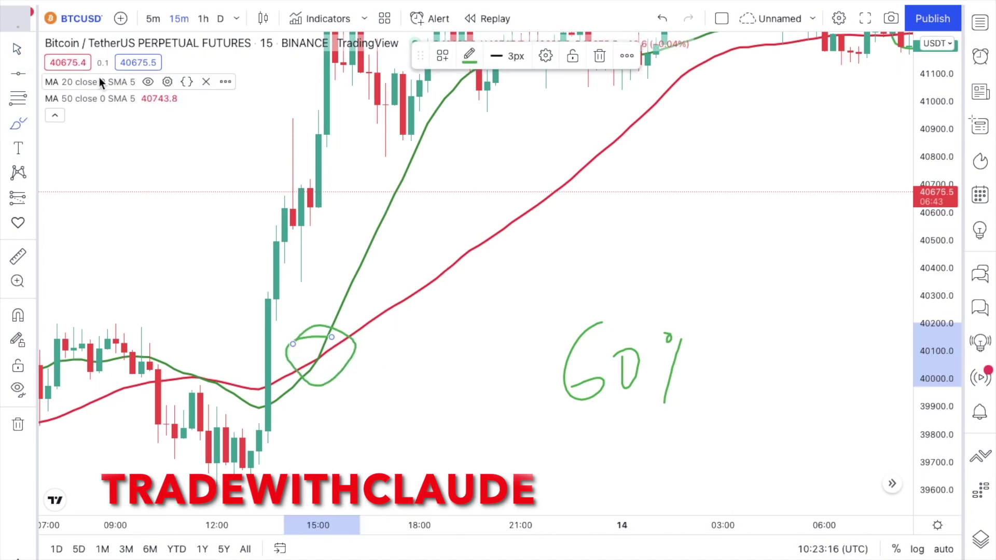
left_click(17, 49)
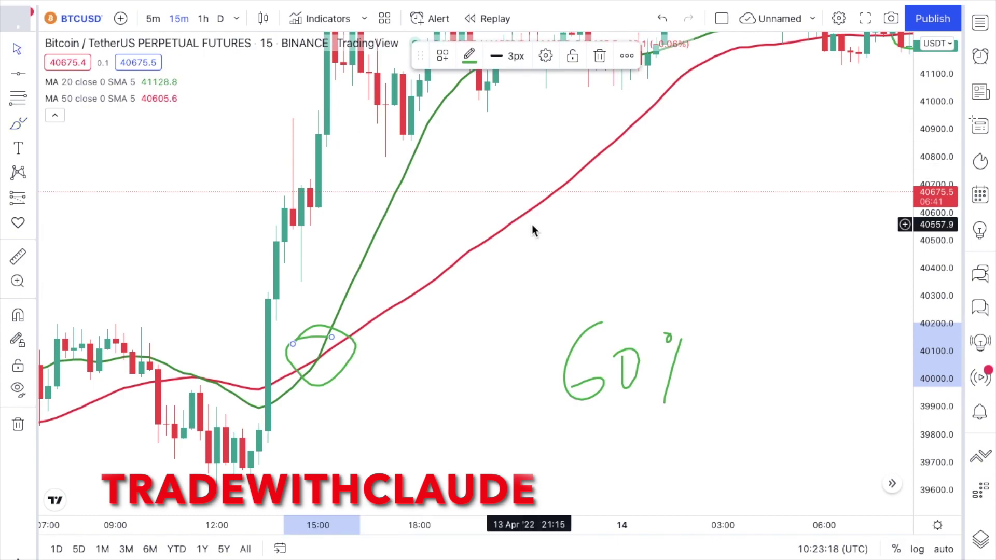
mouse_move(523, 179)
left_mouse_down()
mouse_move(461, 331)
mouse_move(503, 231)
left_mouse_up()
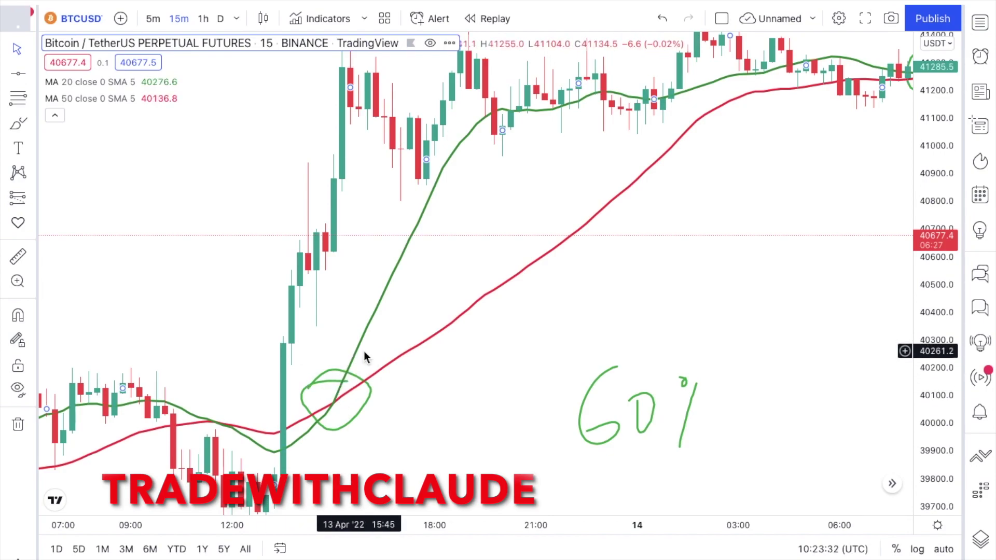
left_click(18, 125)
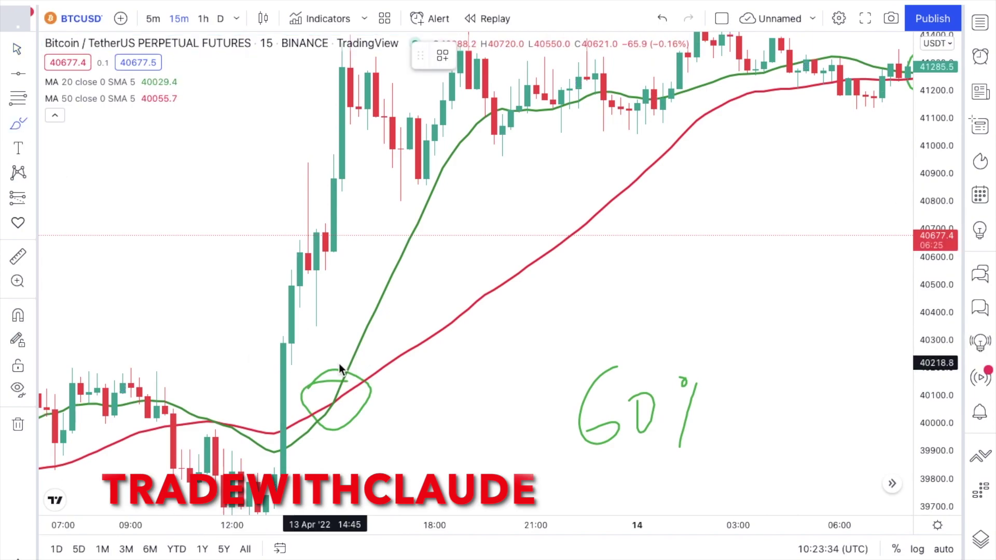
left_click_drag(350, 366, 327, 194)
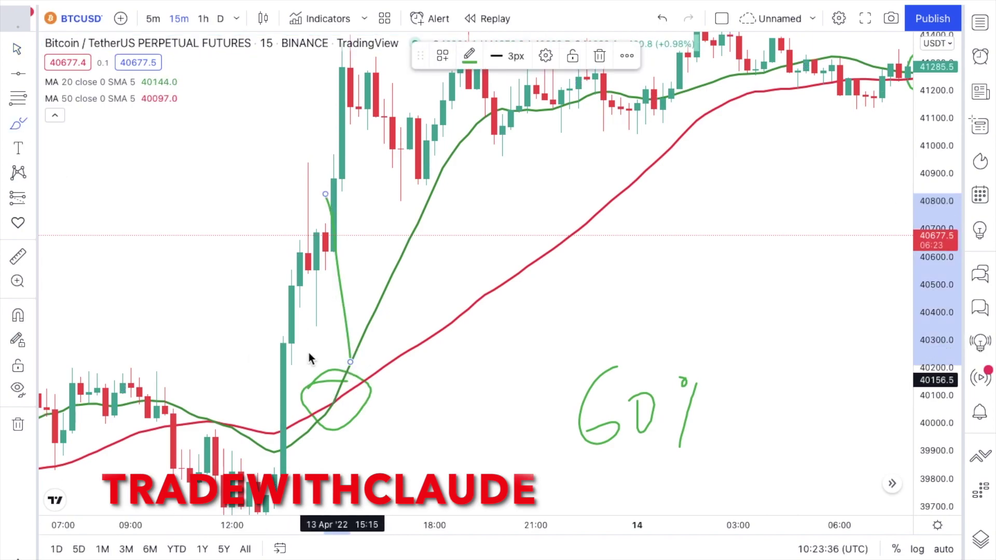
left_click(373, 399)
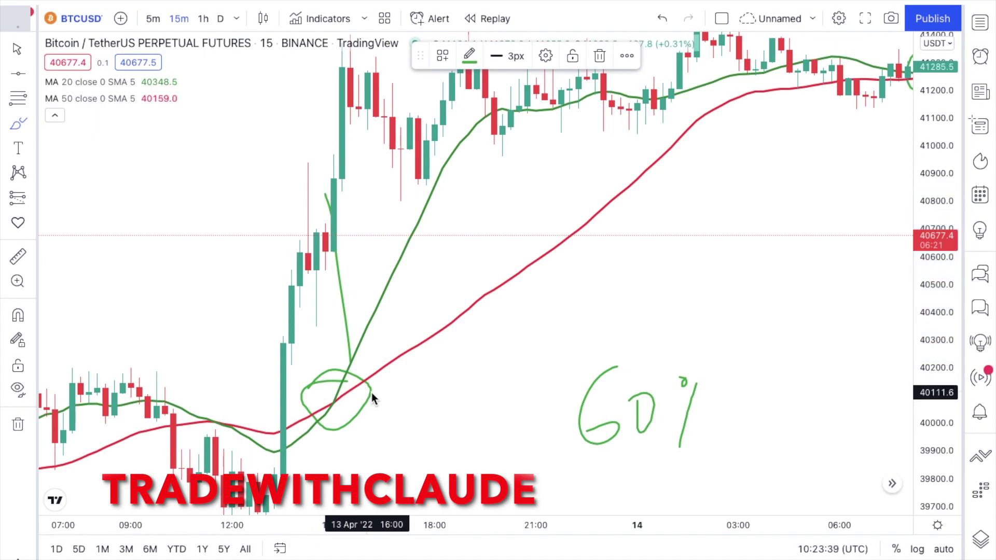
left_click(662, 18)
left_click_drag(496, 214, 572, 263)
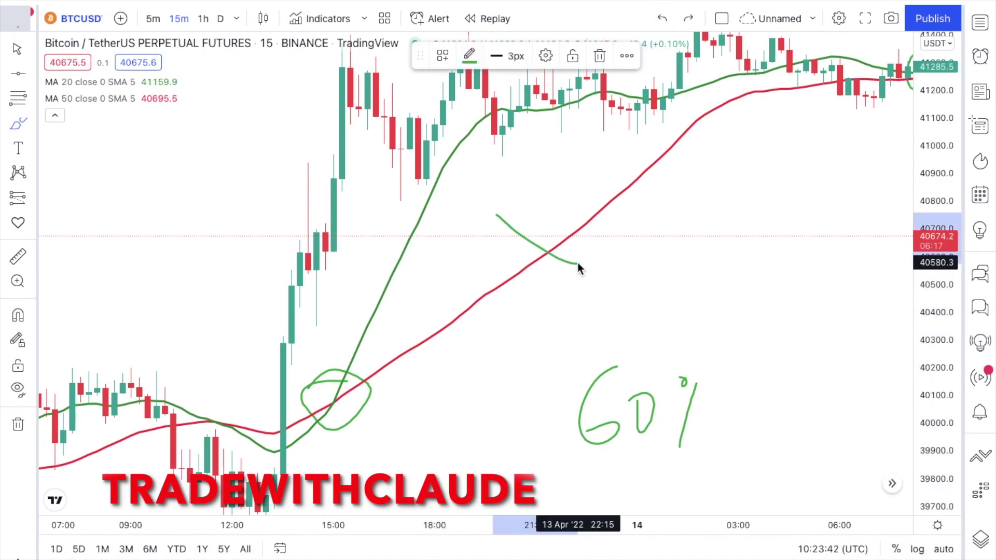
left_click(662, 19)
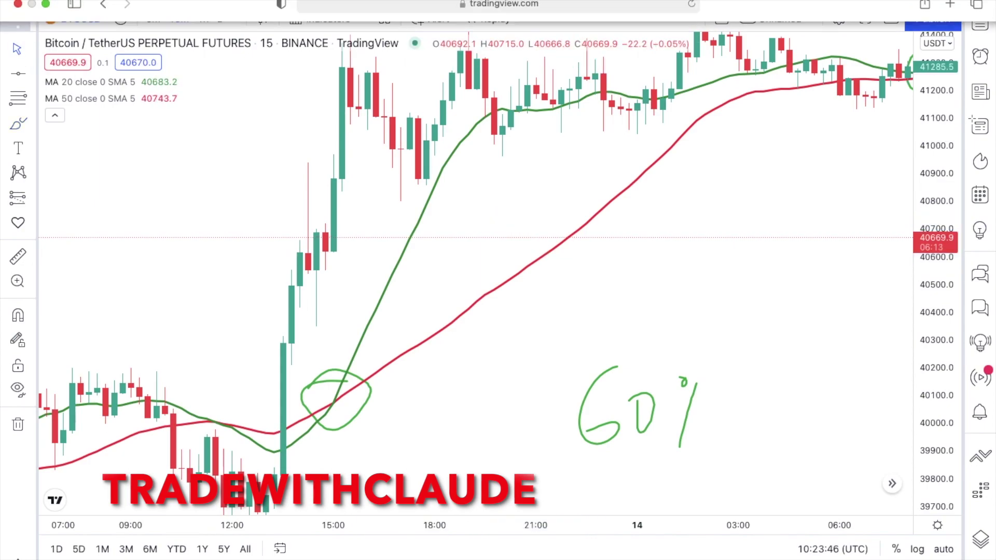
- Place a red horizontal line across the candle highs before the circled bearish crossover, at about 41,397.9
left_click_drag(516, 369, 580, 344)
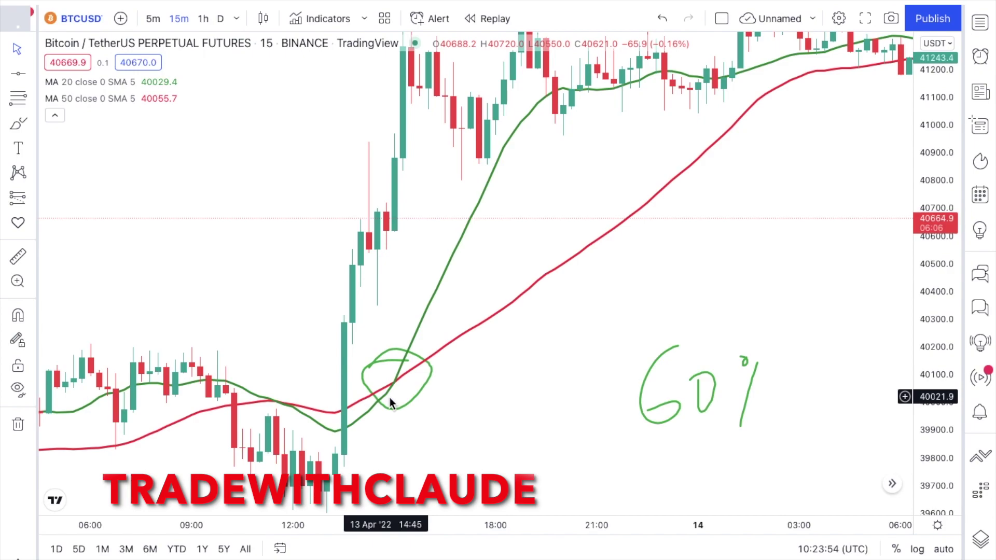
left_click_drag(484, 254, 212, 280)
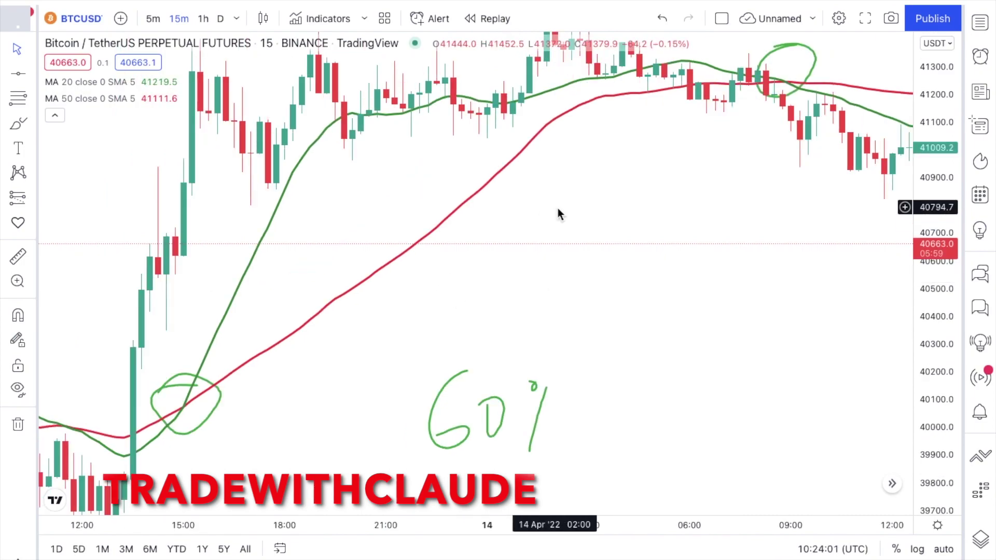
left_click_drag(609, 251, 679, 337)
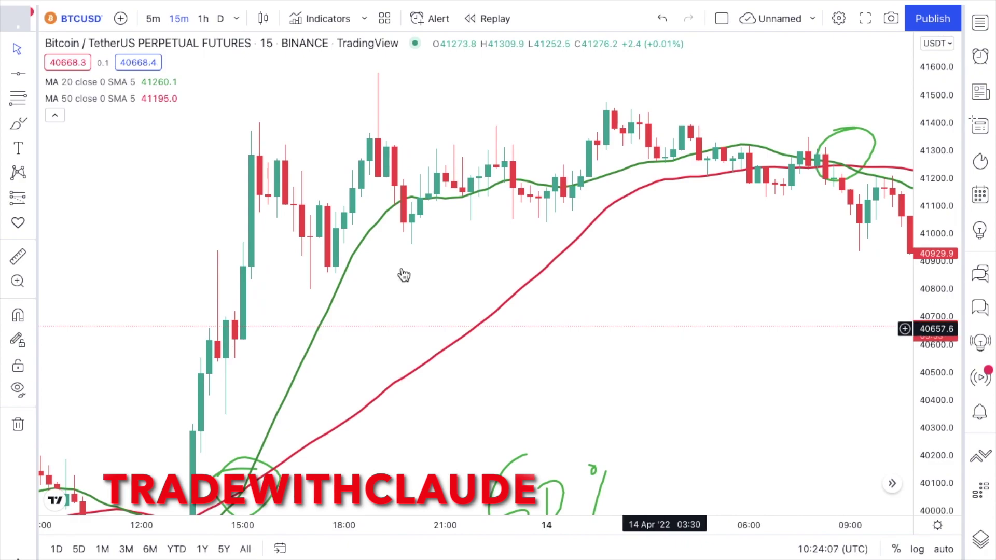
left_click(17, 77)
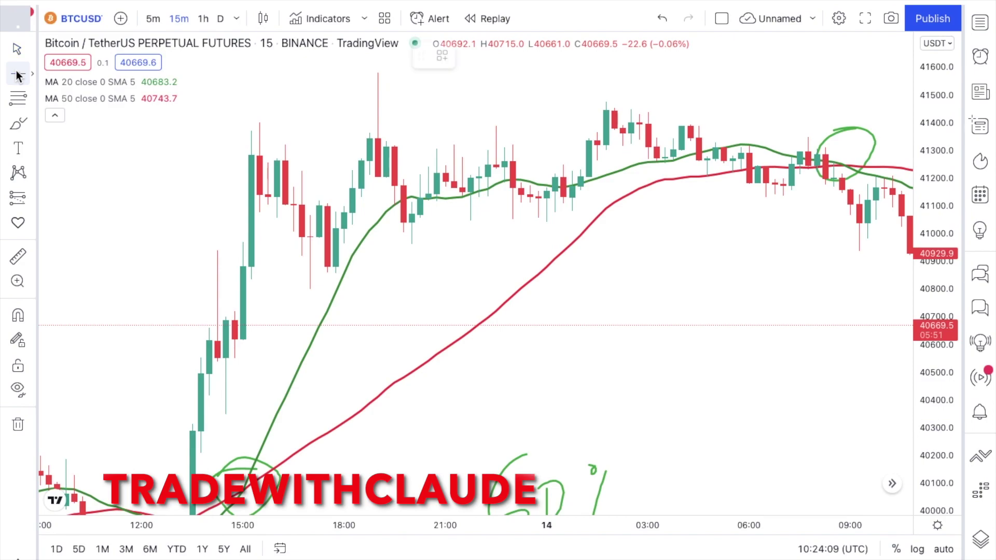
left_click(559, 107)
left_click_drag(596, 113, 605, 128)
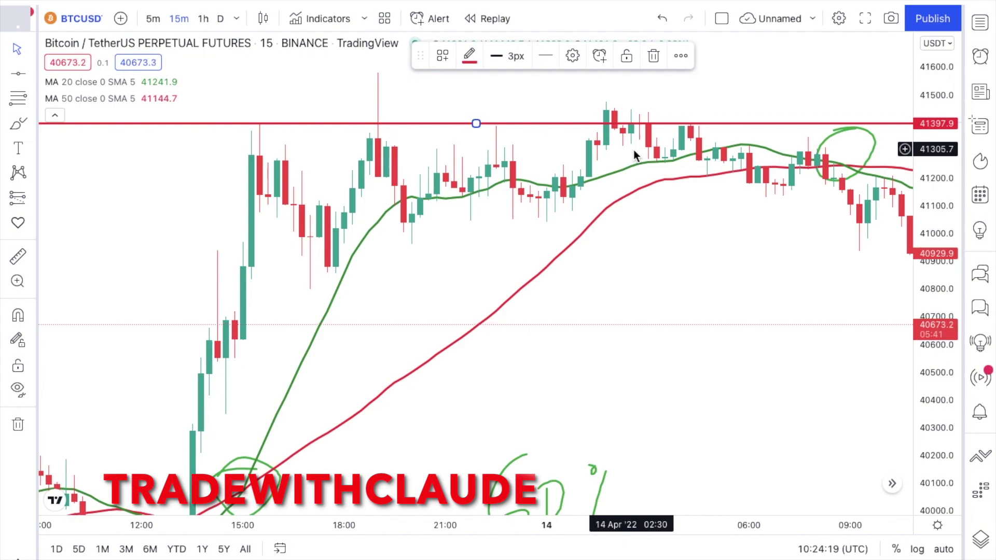
left_click(760, 228)
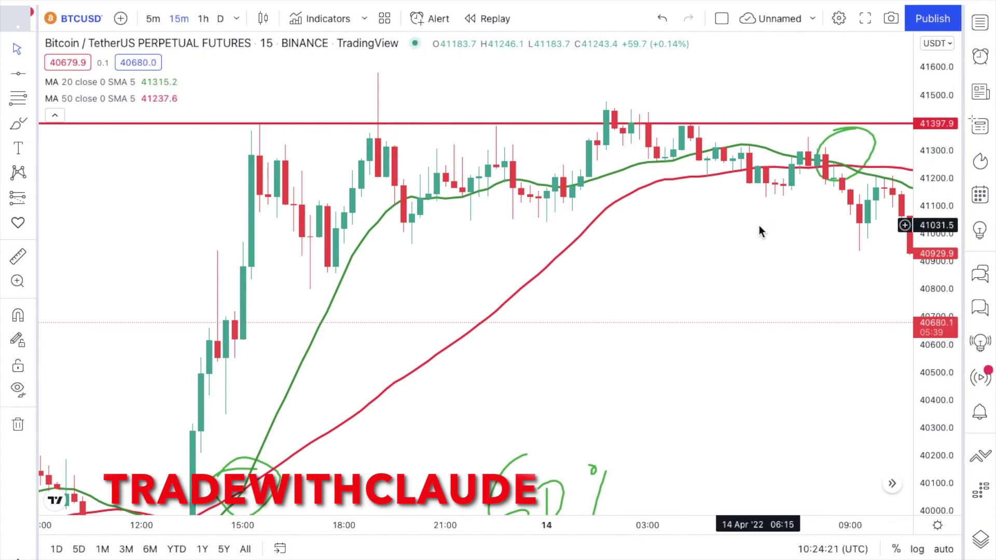
- Add a short position at the circled bearish crossover with entry about 41,188.5, stop about 41,395.4 at the red line and target about 40,308.6
left_click_drag(739, 229, 605, 218)
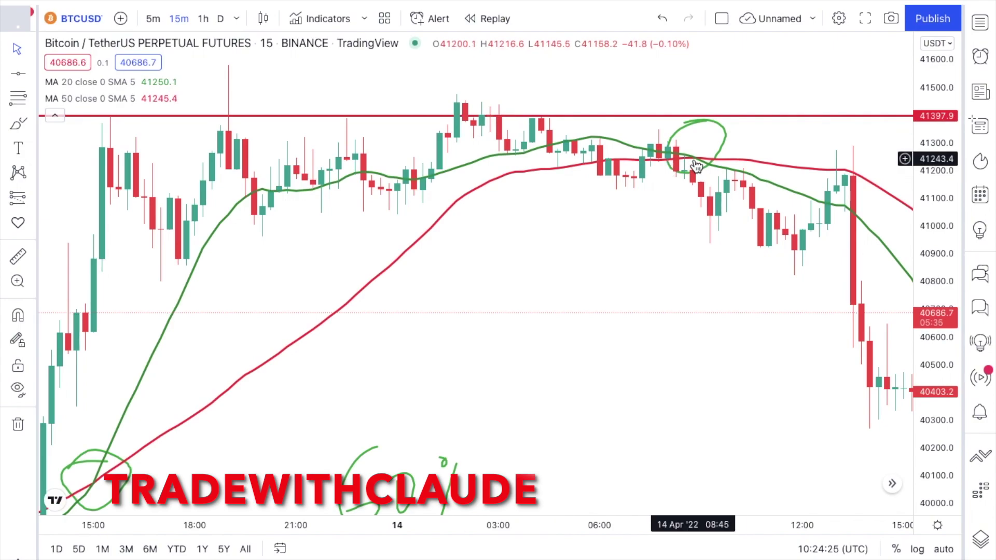
left_click(30, 197)
left_click(91, 233)
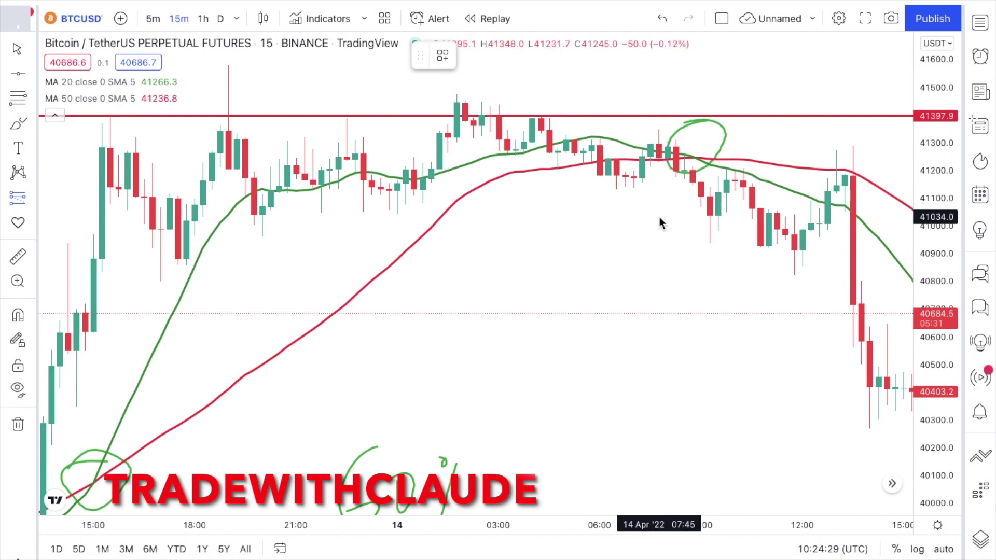
left_click(692, 143)
mouse_move(695, 40)
left_mouse_down()
mouse_move(698, 185)
mouse_move(693, 174)
left_mouse_up()
mouse_move(699, 244)
left_mouse_down()
mouse_move(740, 404)
mouse_move(715, 280)
mouse_move(692, 244)
left_mouse_up()
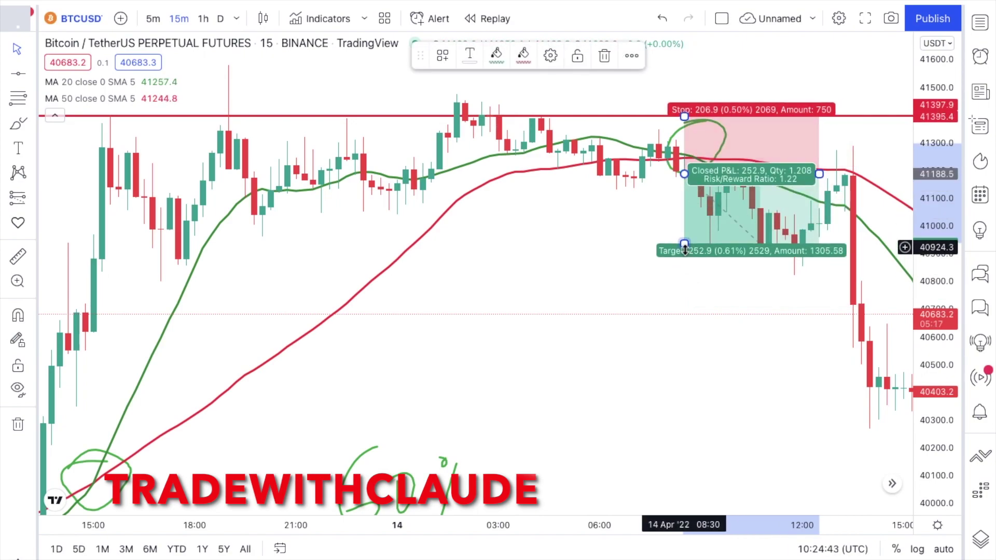
mouse_move(685, 245)
left_mouse_down()
mouse_move(696, 345)
mouse_move(716, 402)
mouse_move(737, 423)
mouse_move(748, 419)
mouse_move(736, 431)
left_mouse_up()
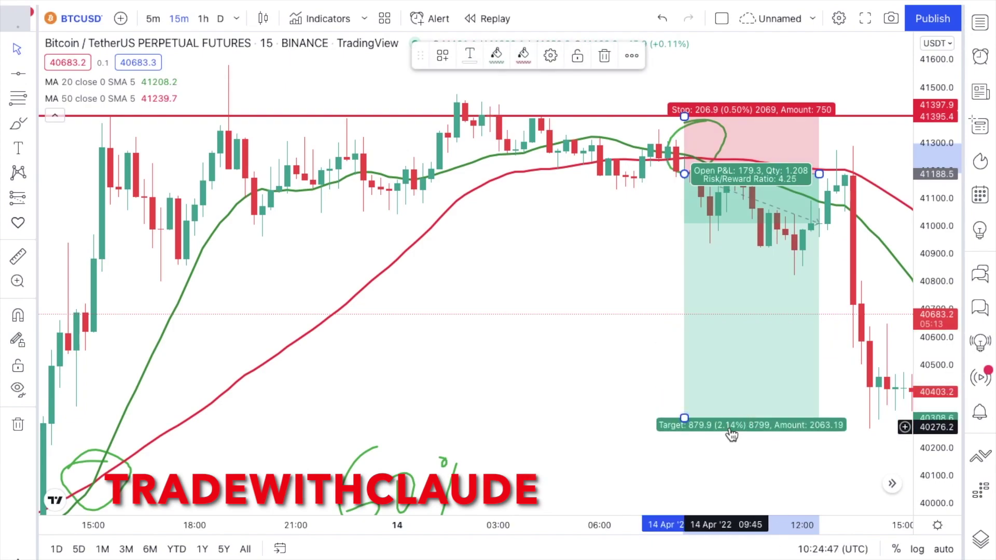
left_click(669, 172)
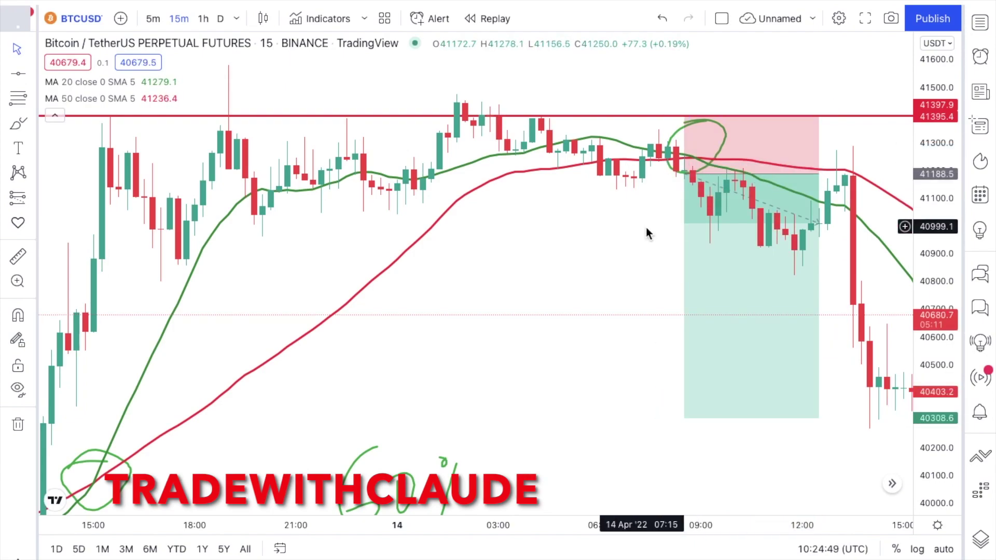
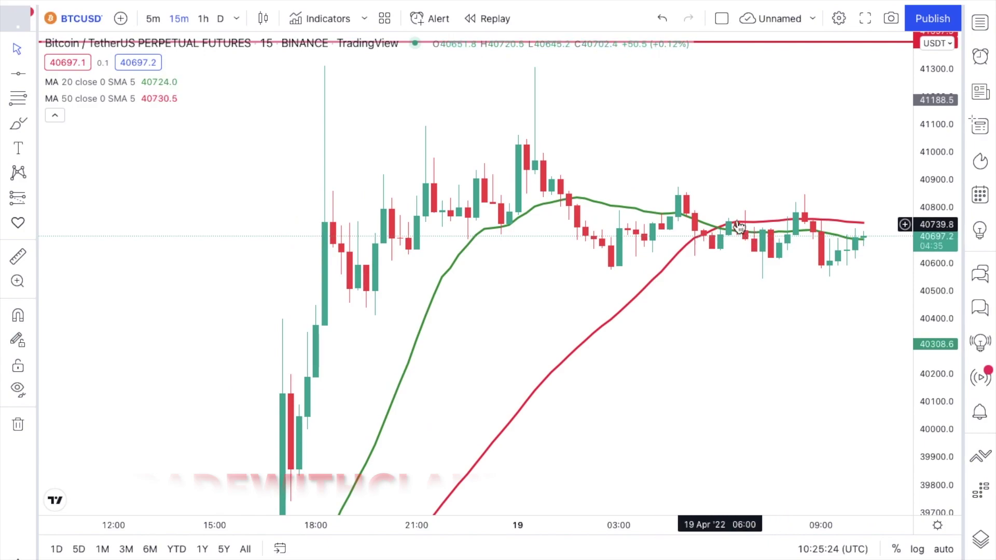
- Place a red horizontal line near the top of the tall candle wick at about 00:30 on 19 April, at about 41,285.8
left_click(23, 74)
left_click(545, 75)
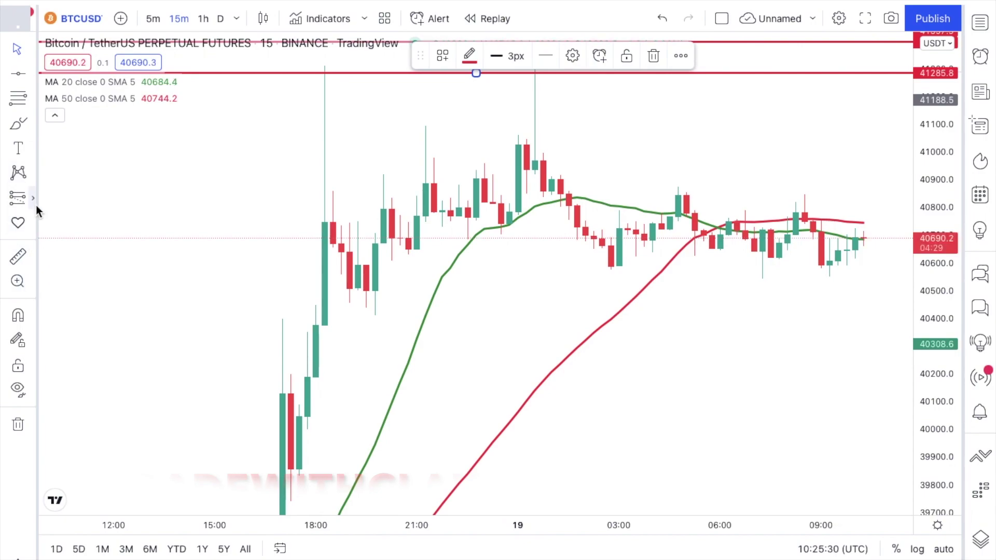
- Try a short position at the crossover near 06:30 on 19 April, entry about 40,742.3, stop about 41,365.5, target about 39,772.6, and delete it
left_click(34, 202)
left_click(98, 227)
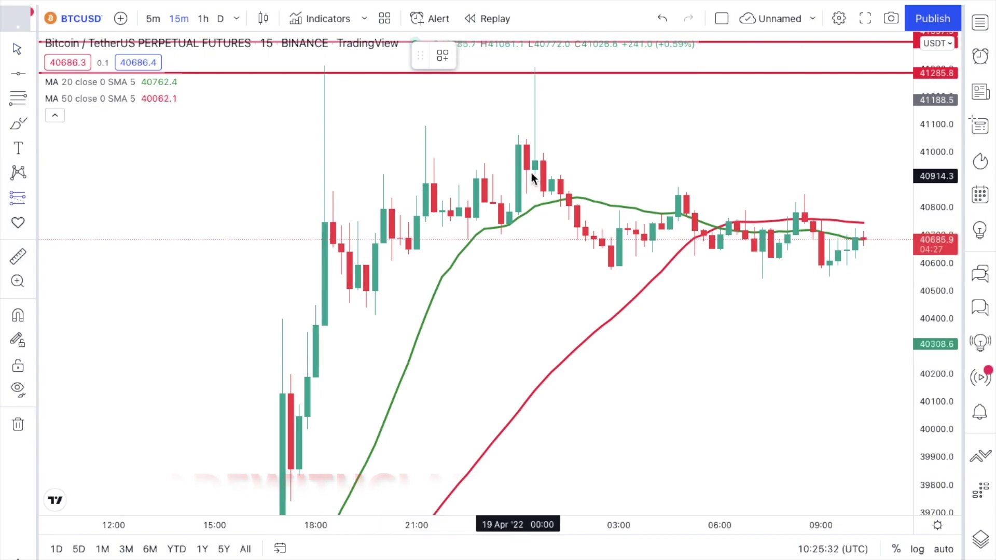
left_click(738, 224)
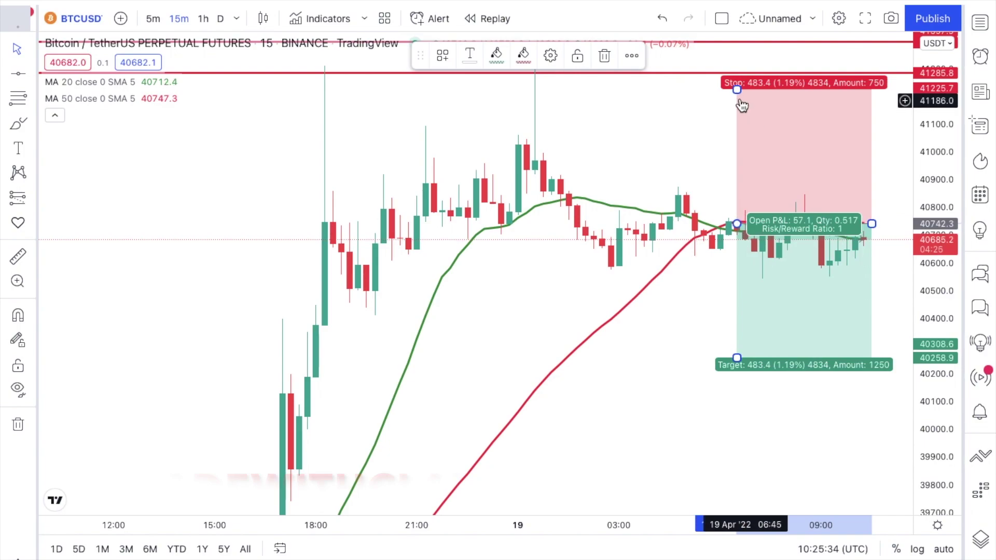
left_click_drag(737, 89, 737, 50)
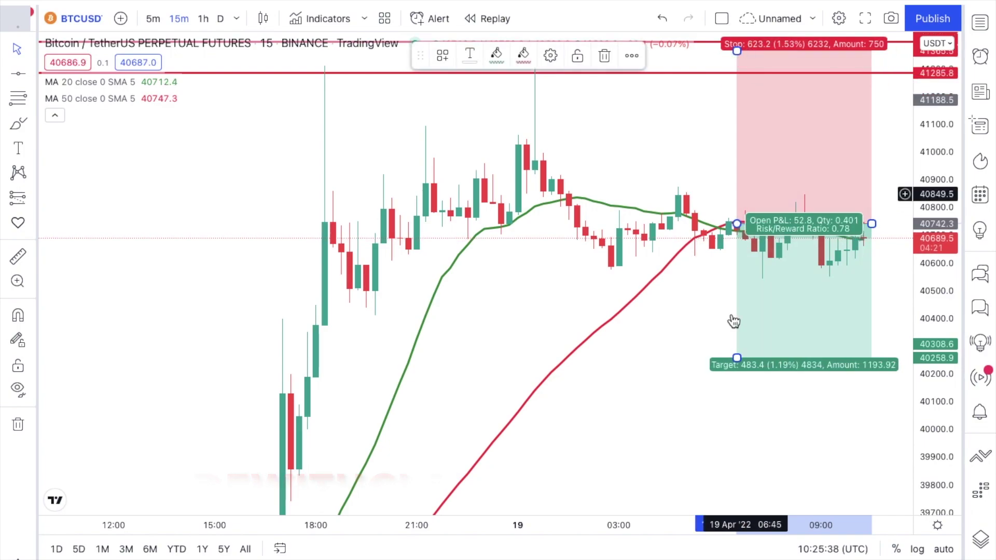
left_click_drag(736, 358, 753, 493)
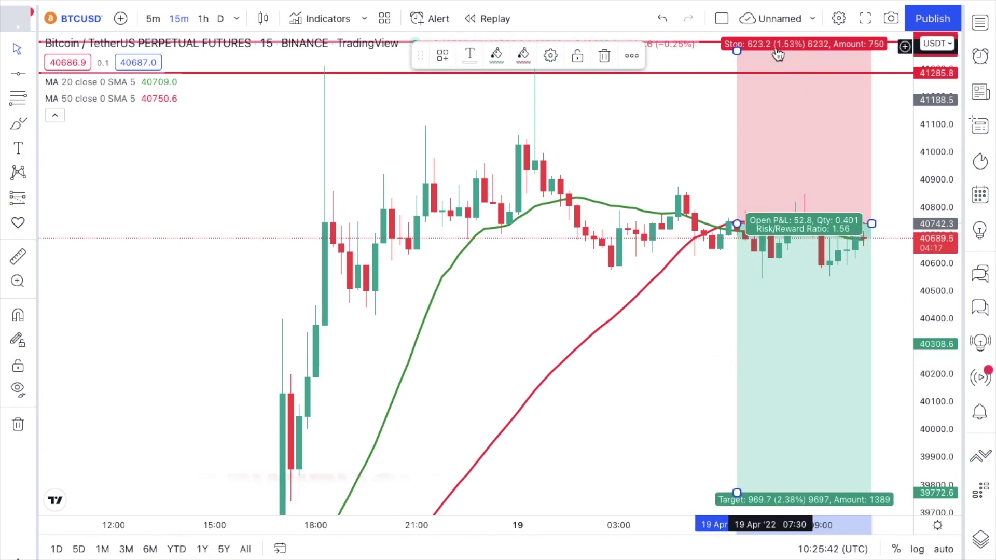
left_click(670, 182)
left_click(789, 156)
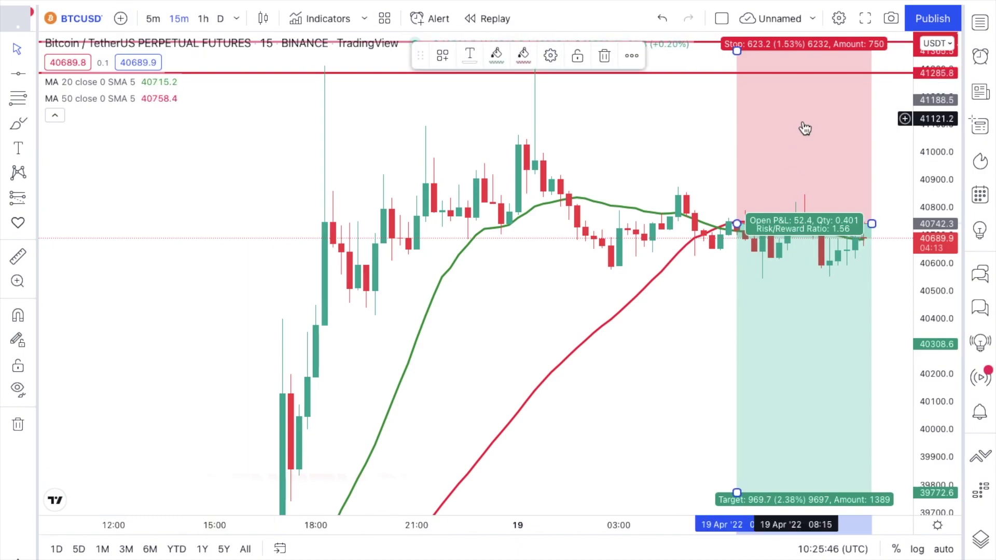
left_click_drag(805, 127, 799, 173)
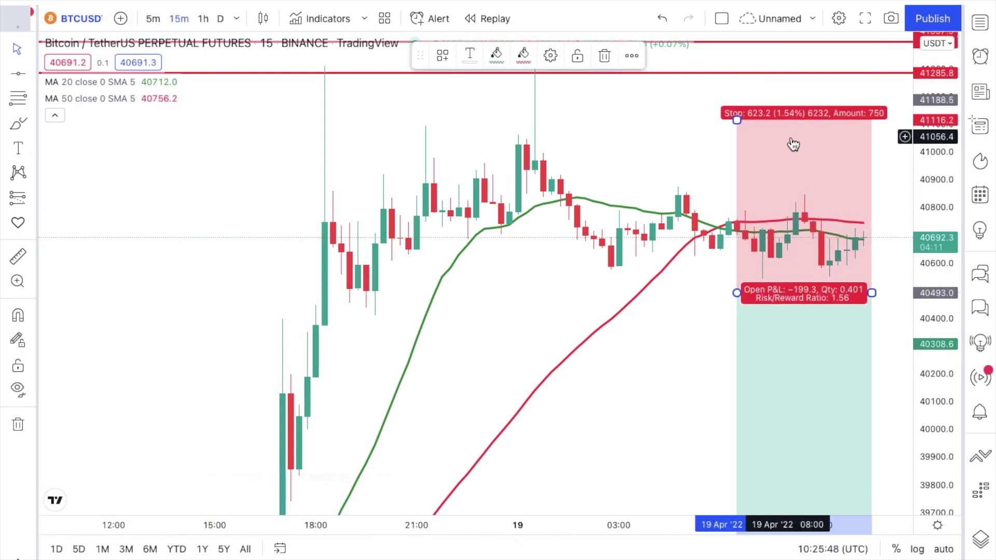
left_click(604, 56)
- Place a red horizontal line at the swing high just before the 19 April bearish crossover, at about 40,874.4
left_click(17, 82)
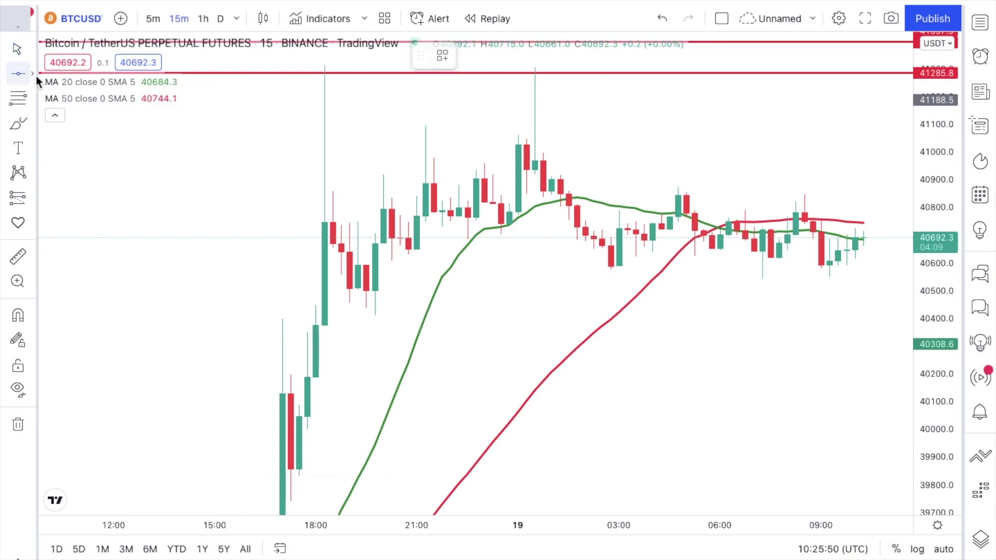
left_click(719, 185)
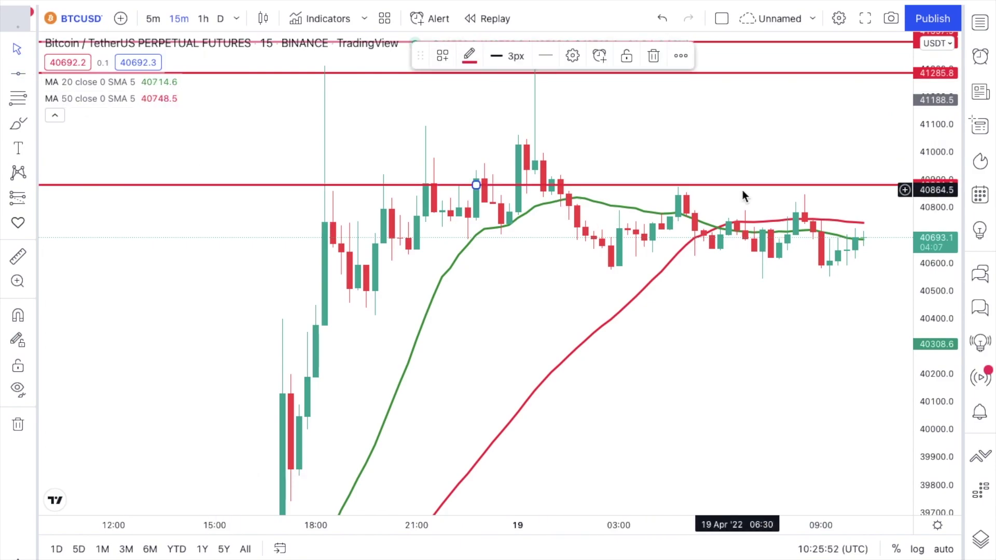
left_click_drag(746, 193, 759, 190)
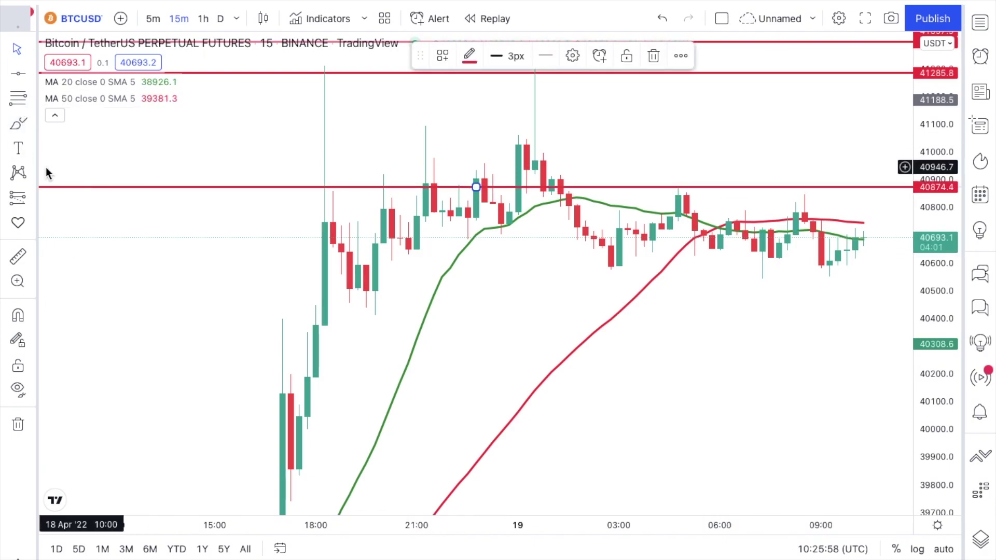
- Add a short position near 08:00 on 19 April with entry about 40,747.3, stop about 40,864.5 and target about 234.3 below entry
left_click(31, 194)
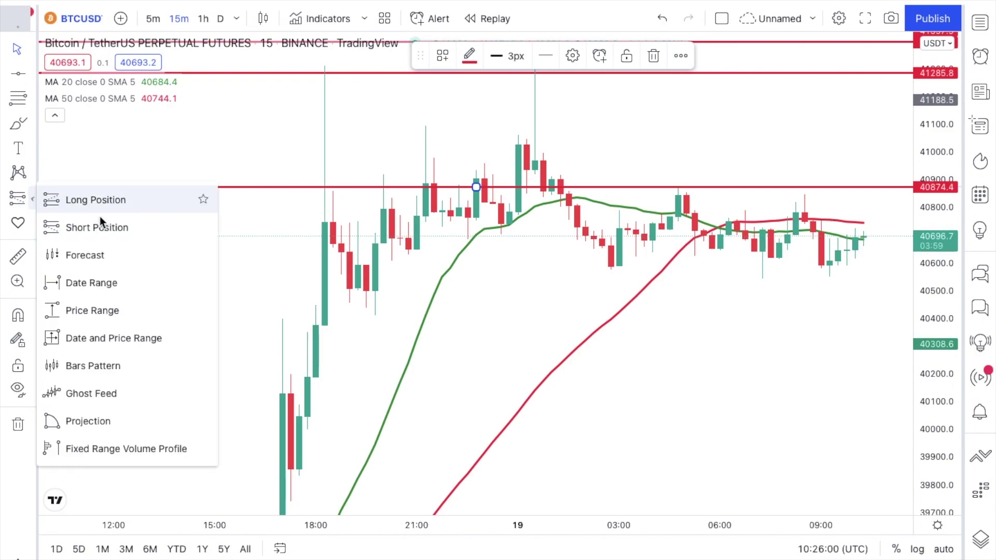
left_click(99, 228)
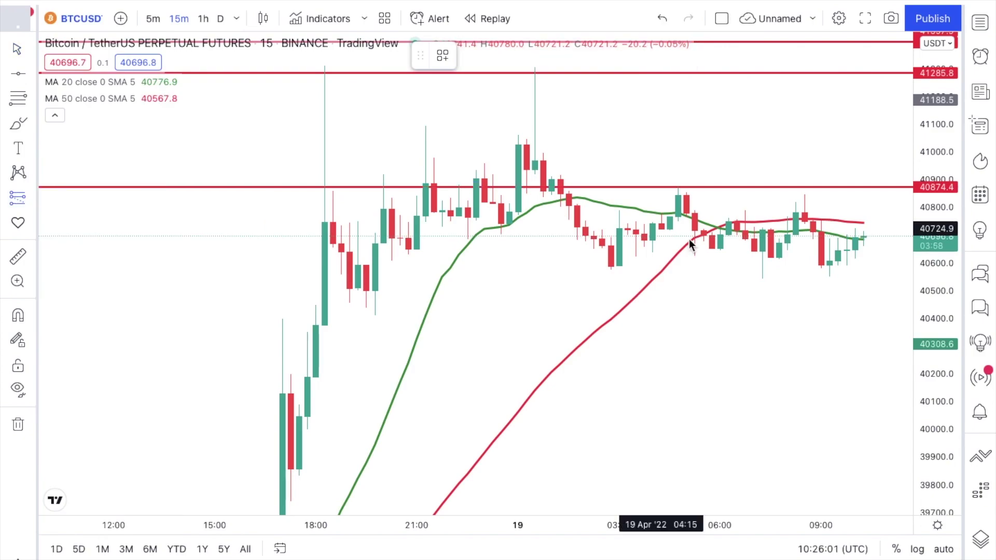
left_click(772, 188)
left_click_drag(772, 54, 804, 219)
left_click_drag(805, 323, 820, 308)
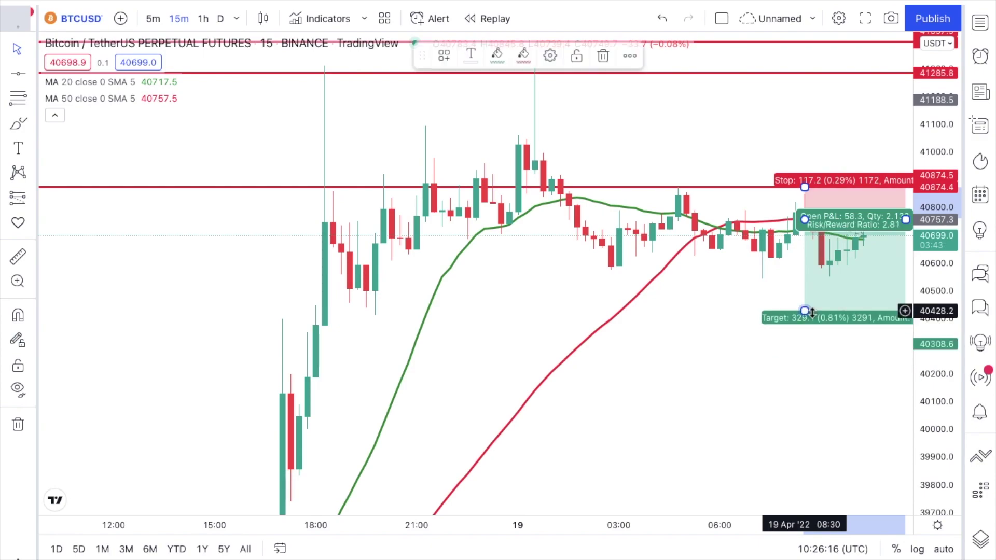
mouse_move(838, 268)
left_mouse_down()
mouse_move(789, 264)
mouse_move(813, 278)
mouse_move(839, 269)
mouse_move(824, 265)
mouse_move(828, 274)
left_mouse_up()
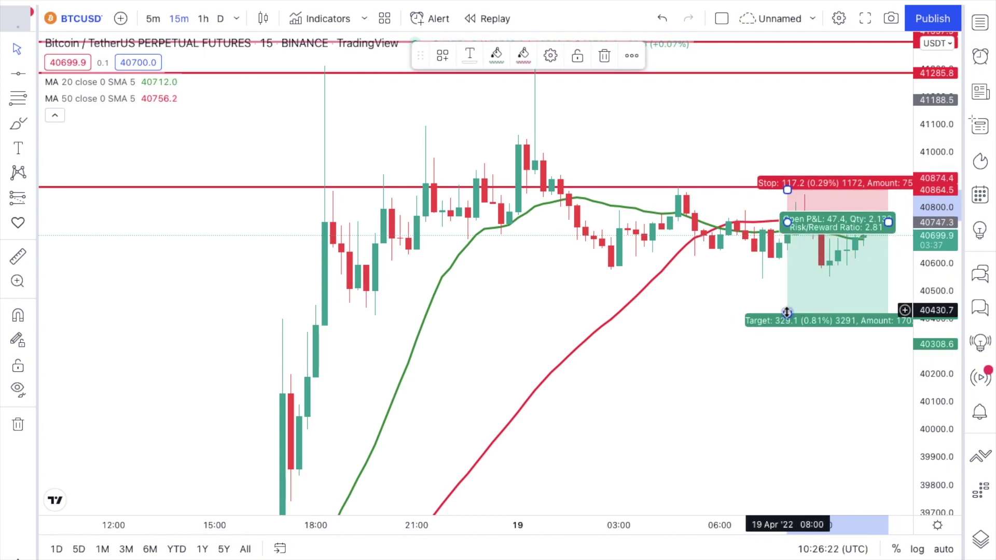
left_click_drag(788, 314, 788, 287)
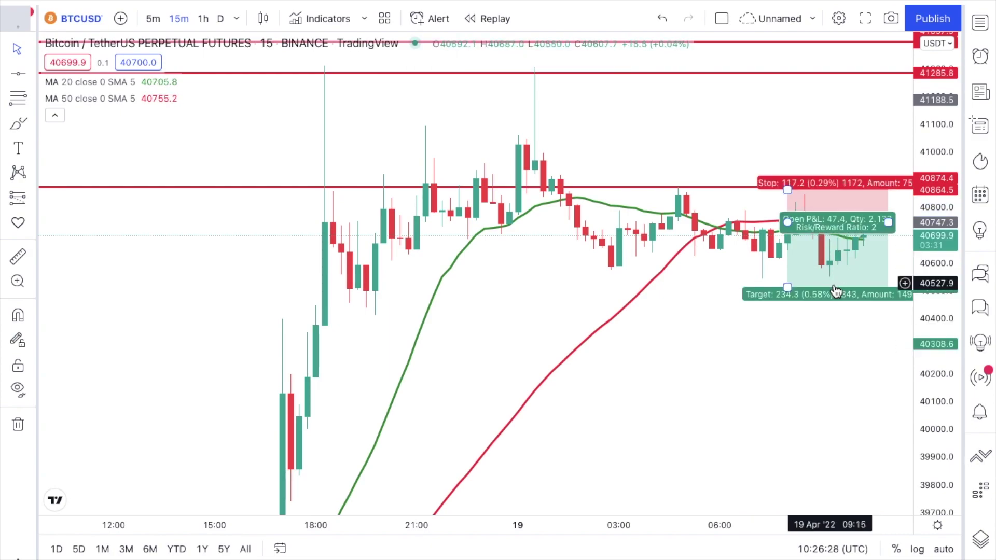